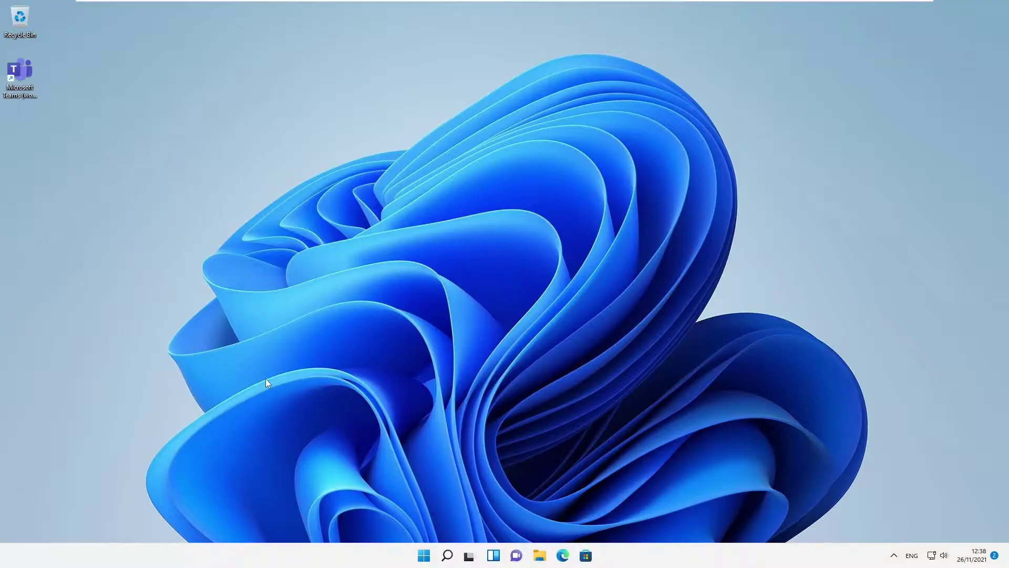
# Open Disk Management and review the disks offered for initialization
pyautogui.rightClick(424, 556)
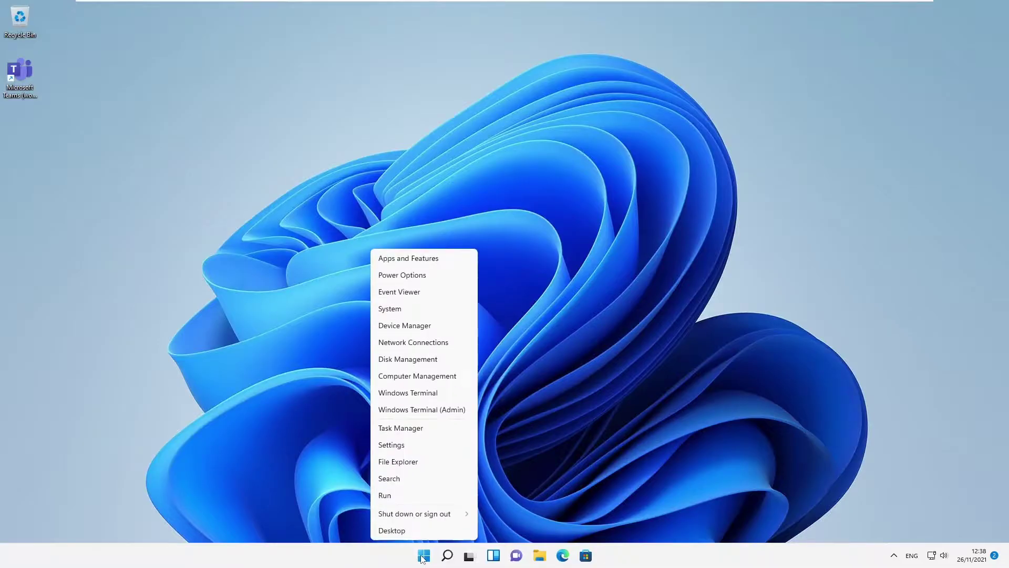
pyautogui.click(425, 362)
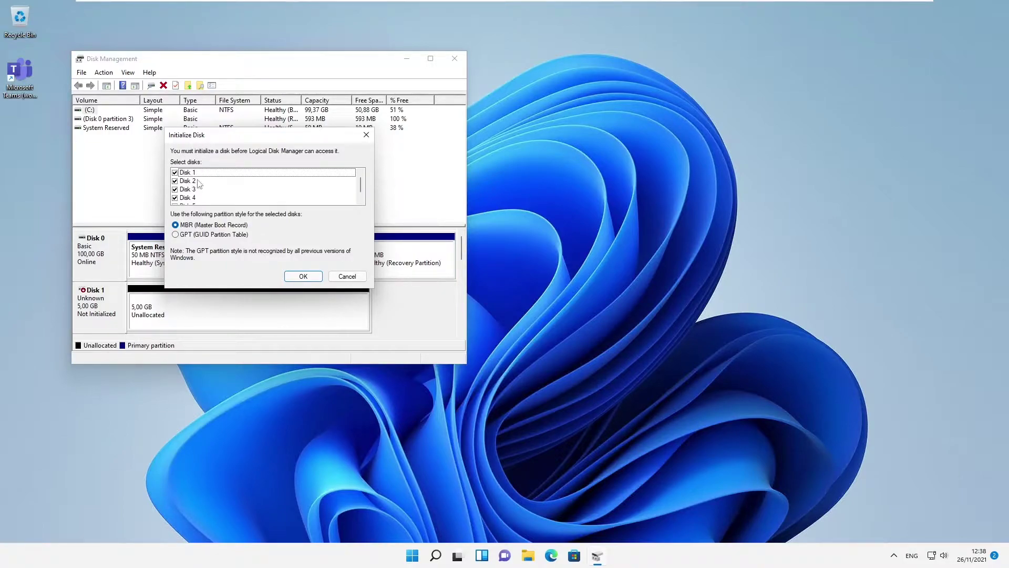
pyautogui.moveTo(361, 191); pyautogui.dragTo(356, 186)
# Check in File Explorer which drives This PC lists, and close File Explorer again
pyautogui.click(529, 557)
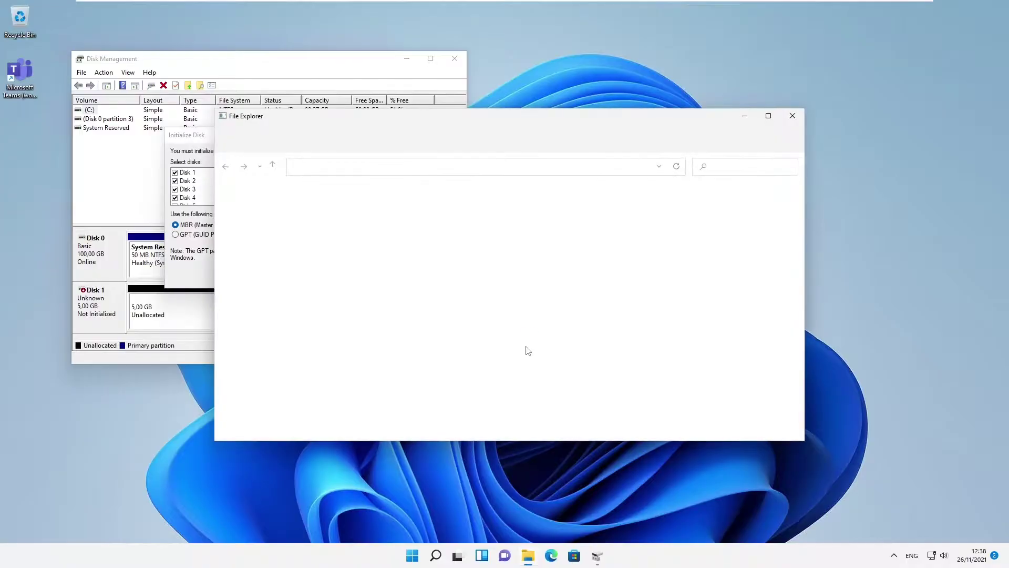
pyautogui.click(251, 356)
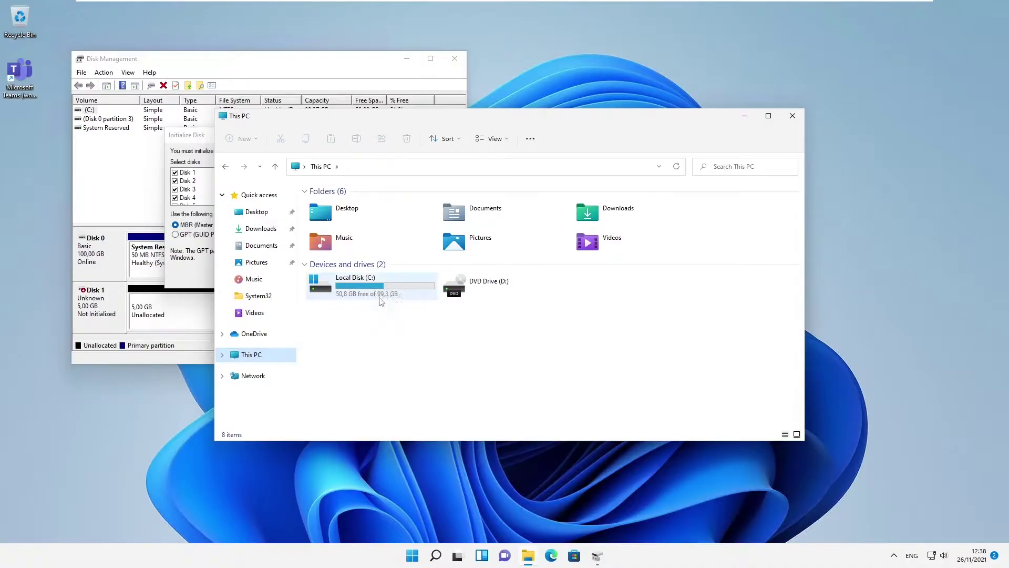
pyautogui.click(789, 118)
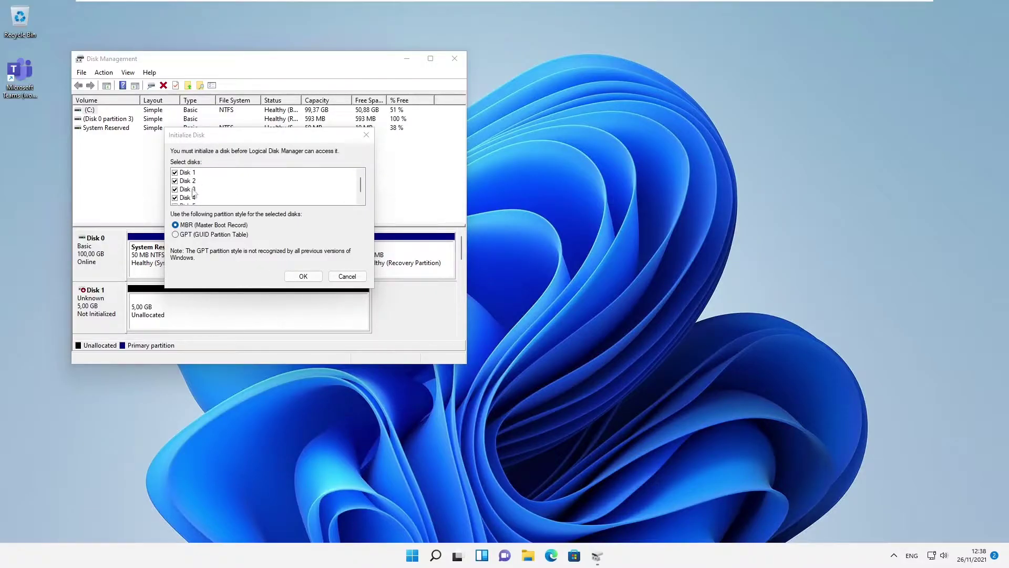
# Cancel the disk initialization prompt, maximize Disk Management and dismiss the Windows Security notification
pyautogui.click(347, 278)
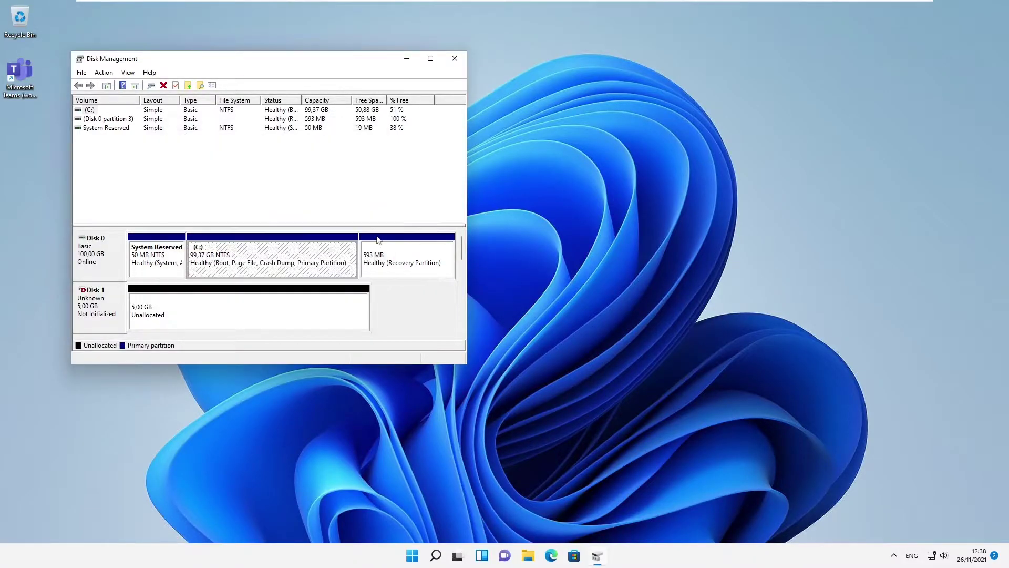
pyautogui.click(431, 59)
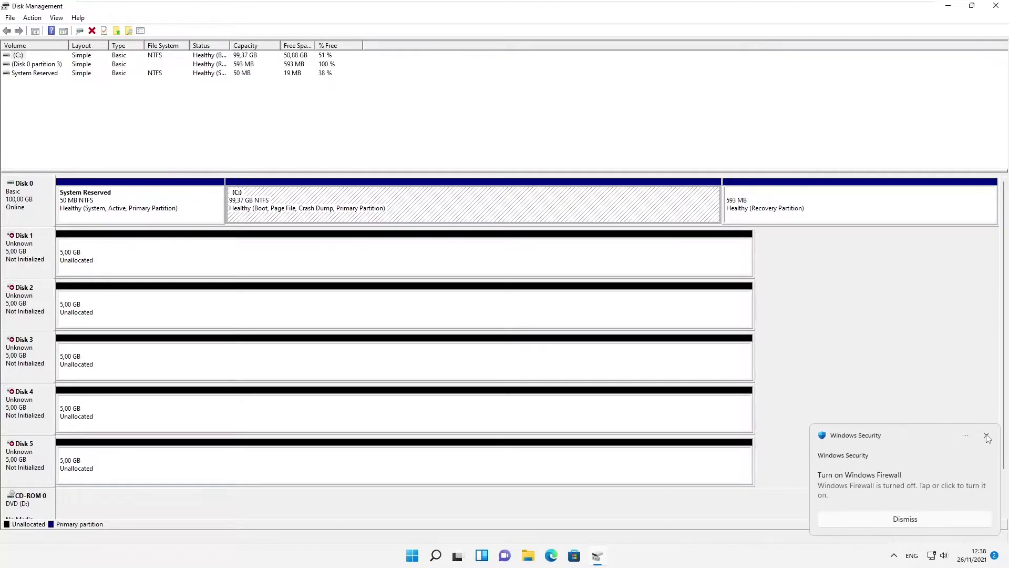
pyautogui.click(987, 436)
# Initialize Disks 1 through 5 with the MBR (Master Boot Record) partition style
pyautogui.rightClick(32, 249)
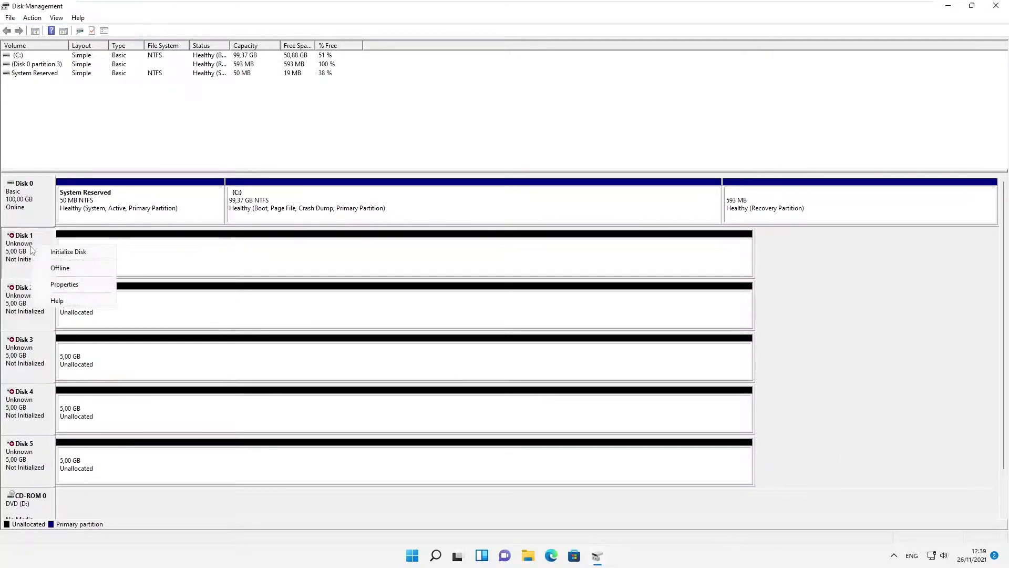
pyautogui.click(74, 251)
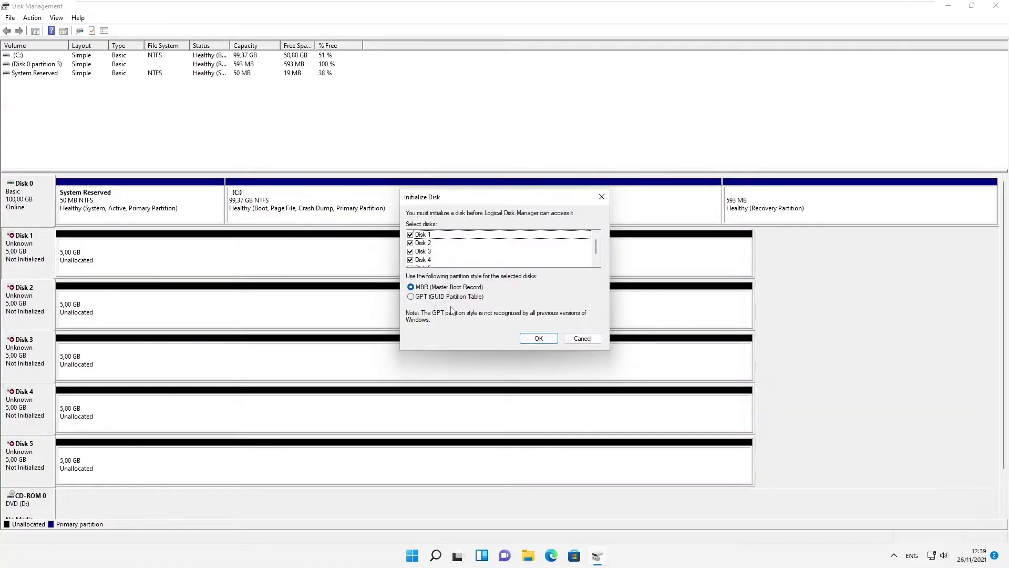
pyautogui.click(529, 340)
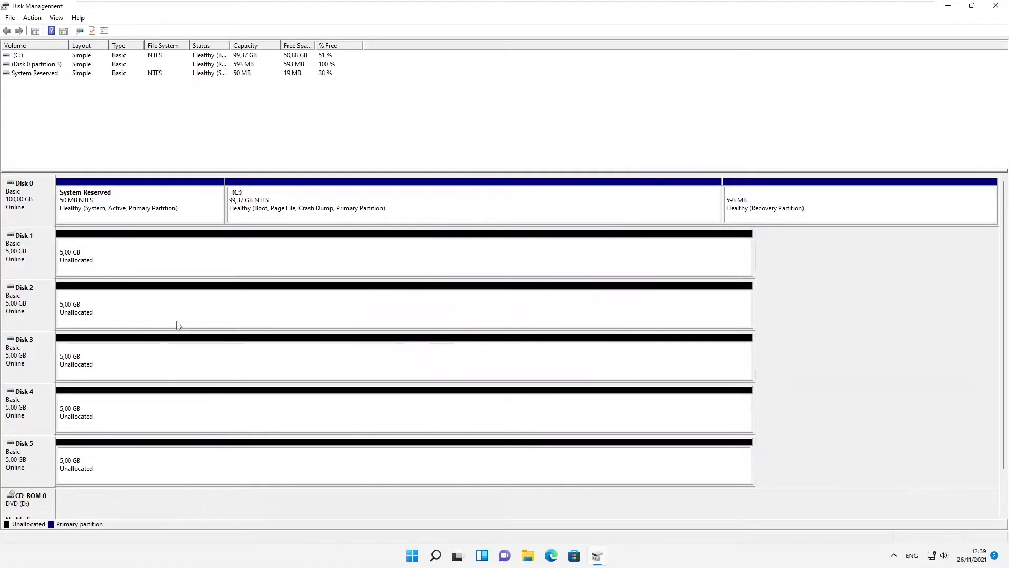
# Set up a new simple volume on Disk 1 using the full 5117 MB and drive letter E
pyautogui.rightClick(91, 263)
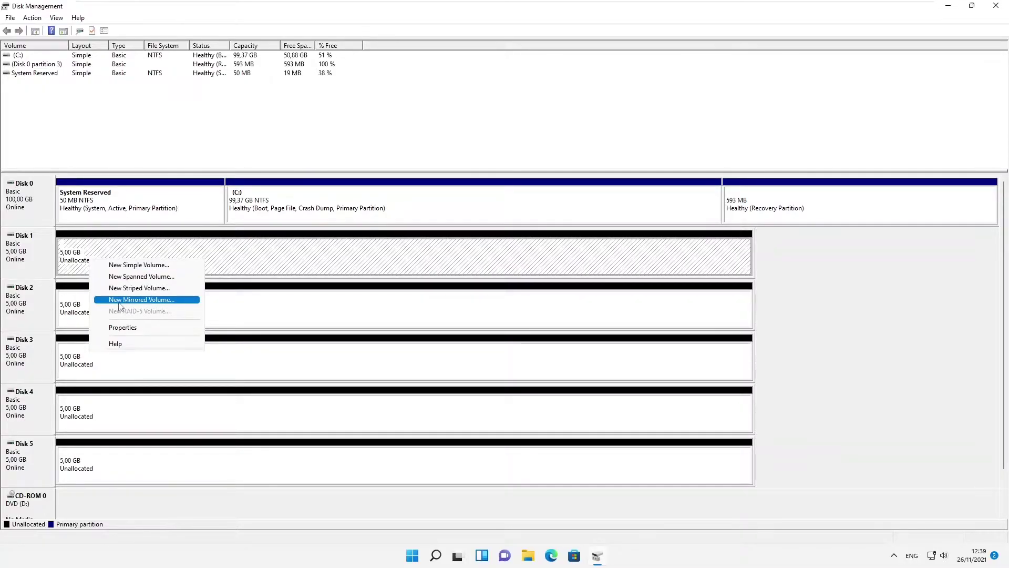
pyautogui.click(135, 266)
pyautogui.click(204, 243)
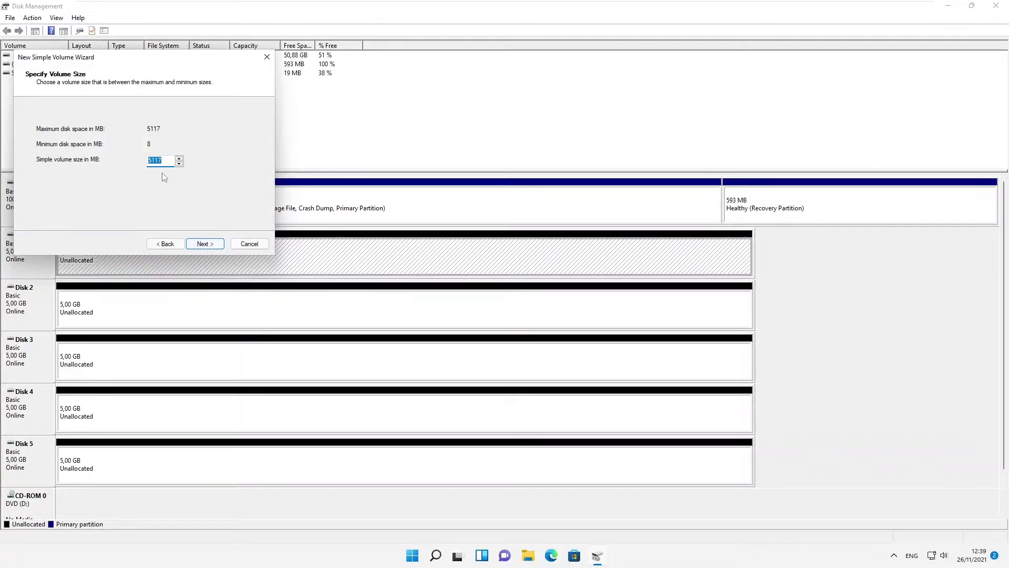
pyautogui.click(205, 242)
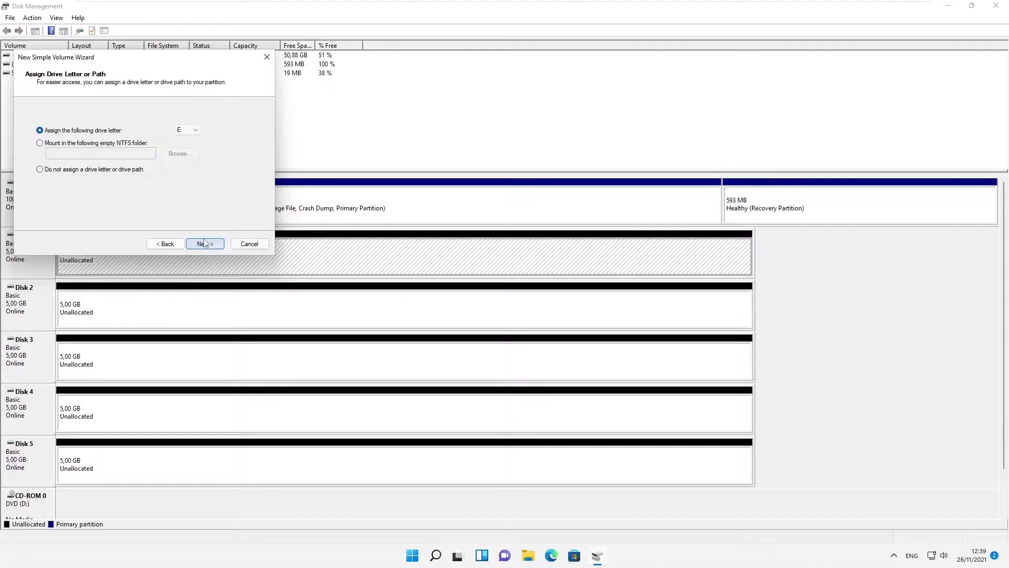
pyautogui.click(191, 131)
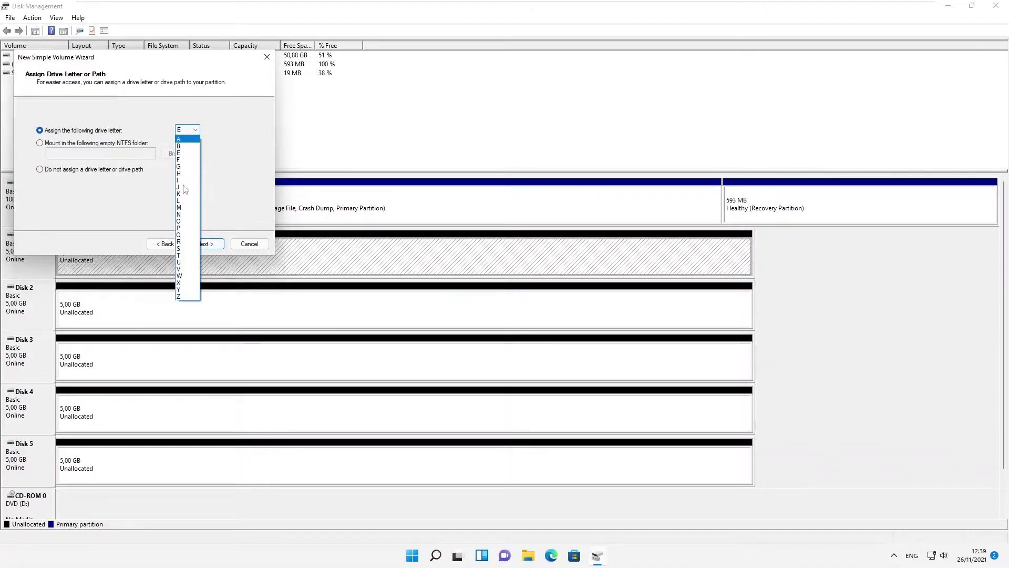
pyautogui.click(236, 128)
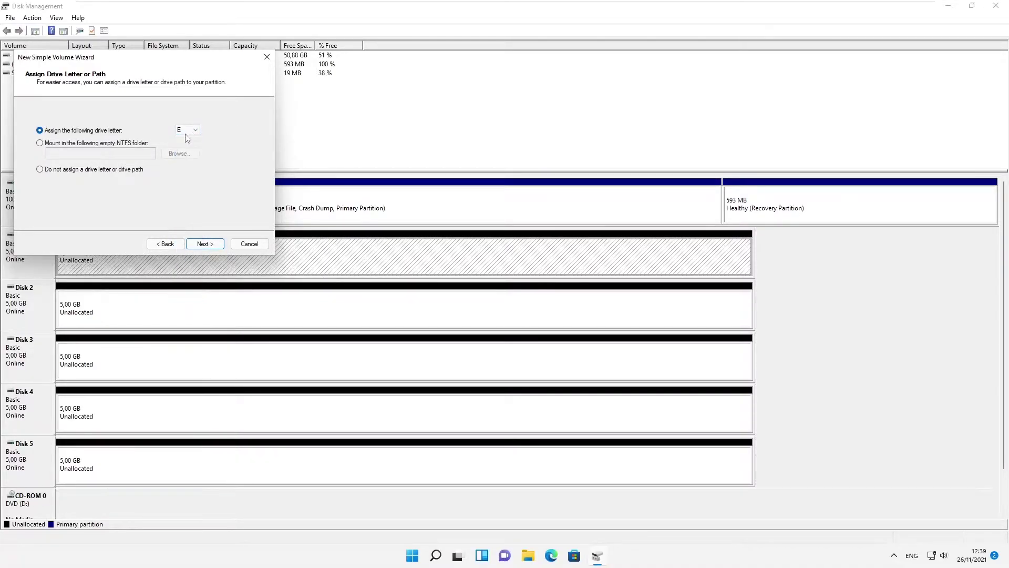
pyautogui.click(208, 247)
# Label the new volume Software, keep NTFS with default allocation size and quick format, and create it
pyautogui.click(175, 184)
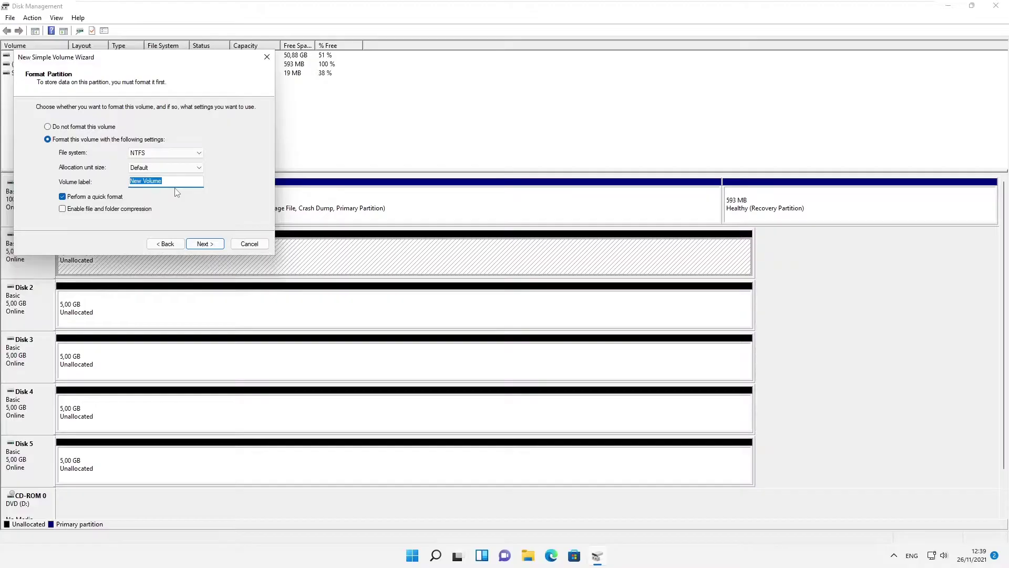
pyautogui.write('Software')
pyautogui.click(154, 168)
pyautogui.click(168, 153)
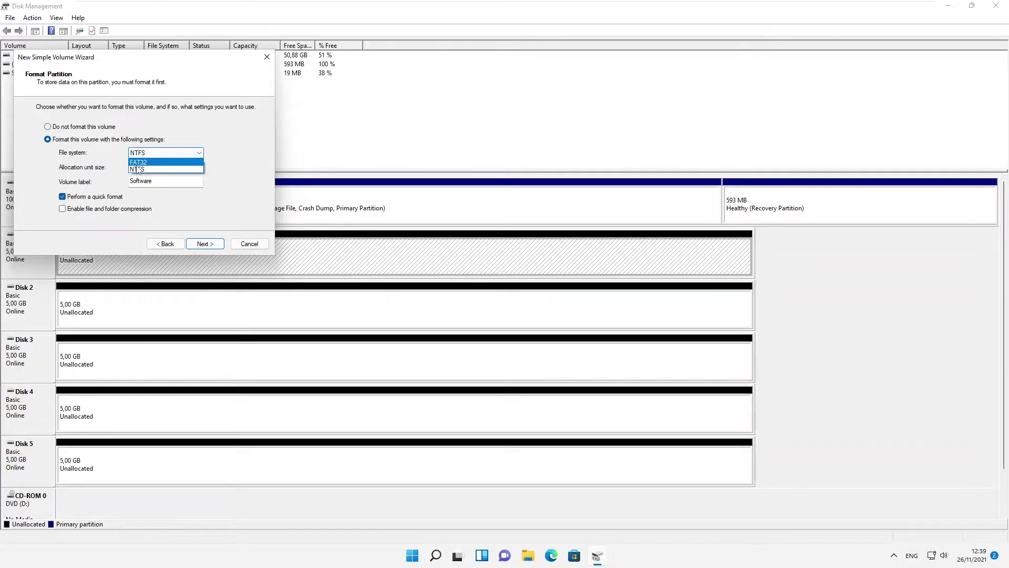
pyautogui.click(157, 168)
pyautogui.click(205, 243)
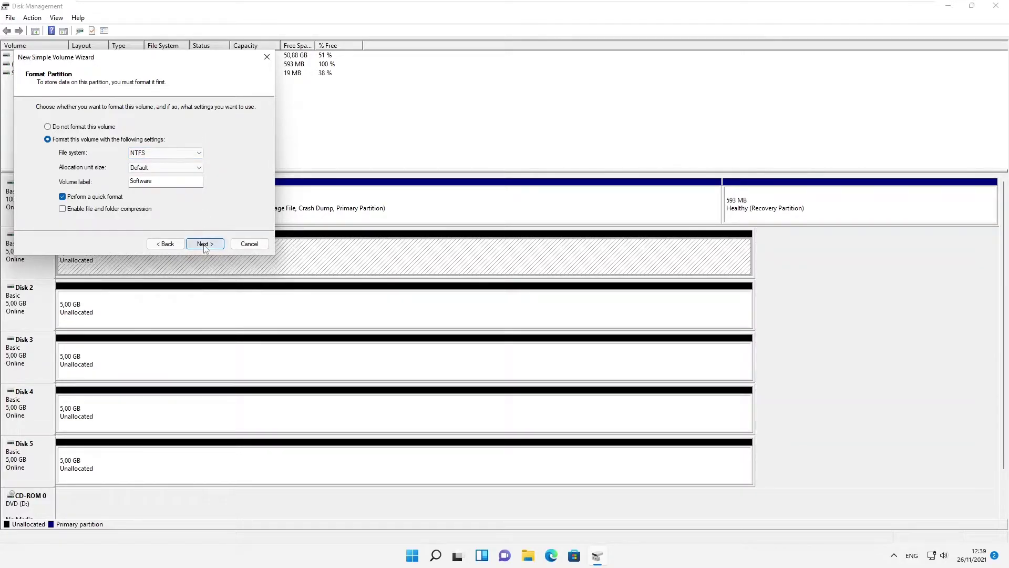
pyautogui.click(204, 244)
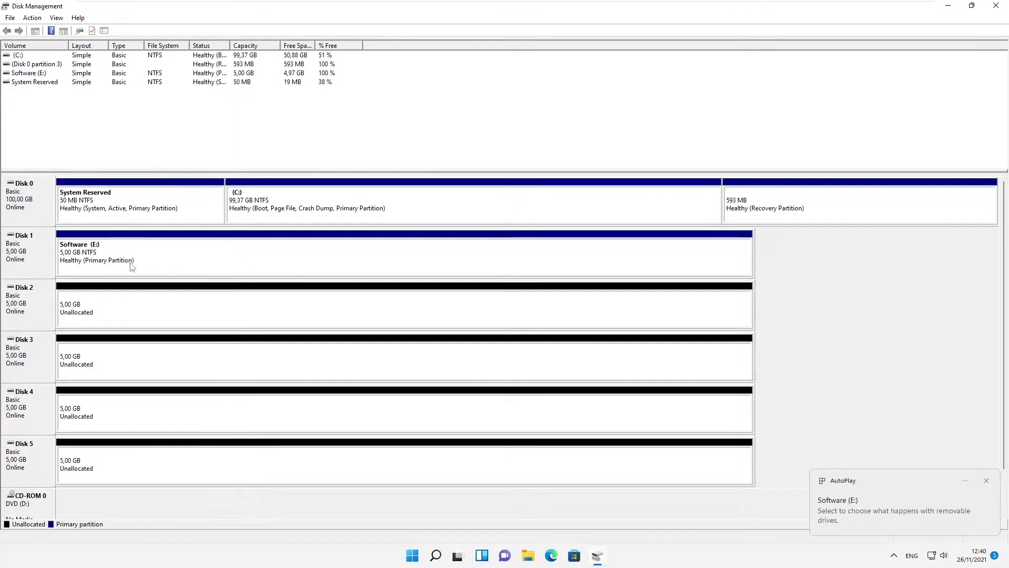
# Check the Software (E:) drive and its capacity under This PC in File Explorer, and close the window
pyautogui.click(527, 560)
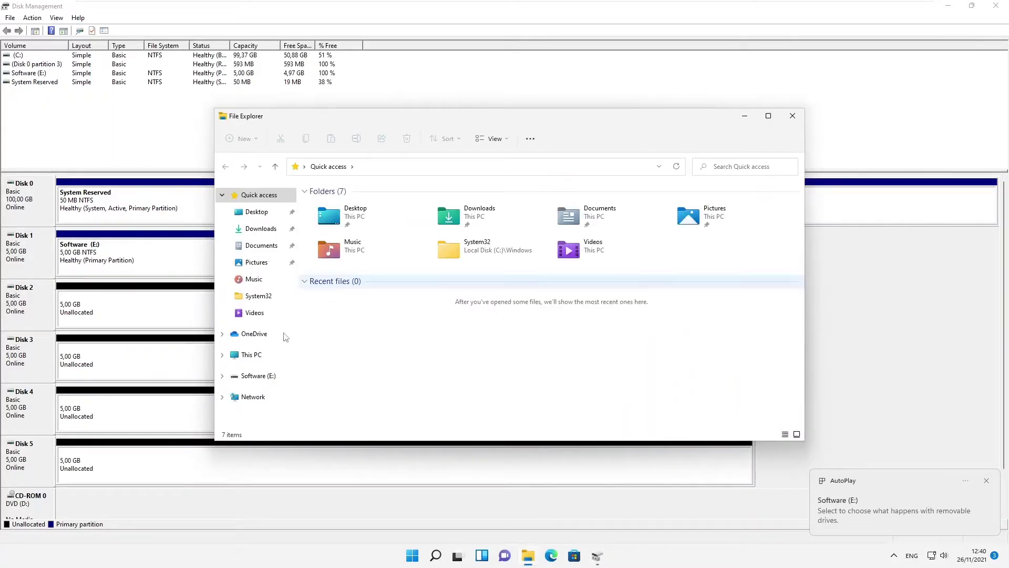
pyautogui.click(237, 354)
pyautogui.click(594, 284)
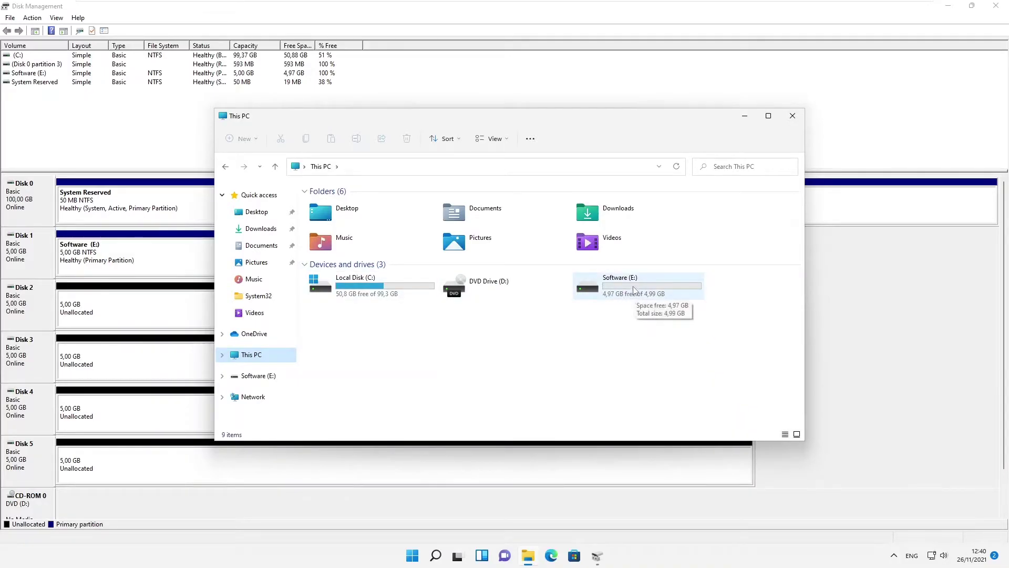
pyautogui.click(792, 116)
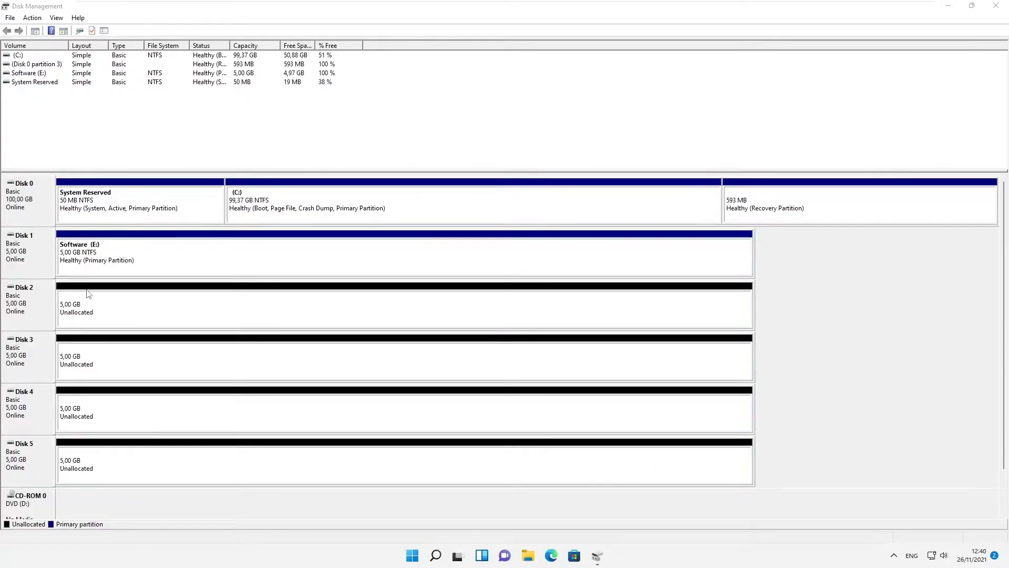
# Extend the Software (E:) volume with 5117 MB from Disk 2, accepting the conversion to dynamic disks
pyautogui.rightClick(86, 257)
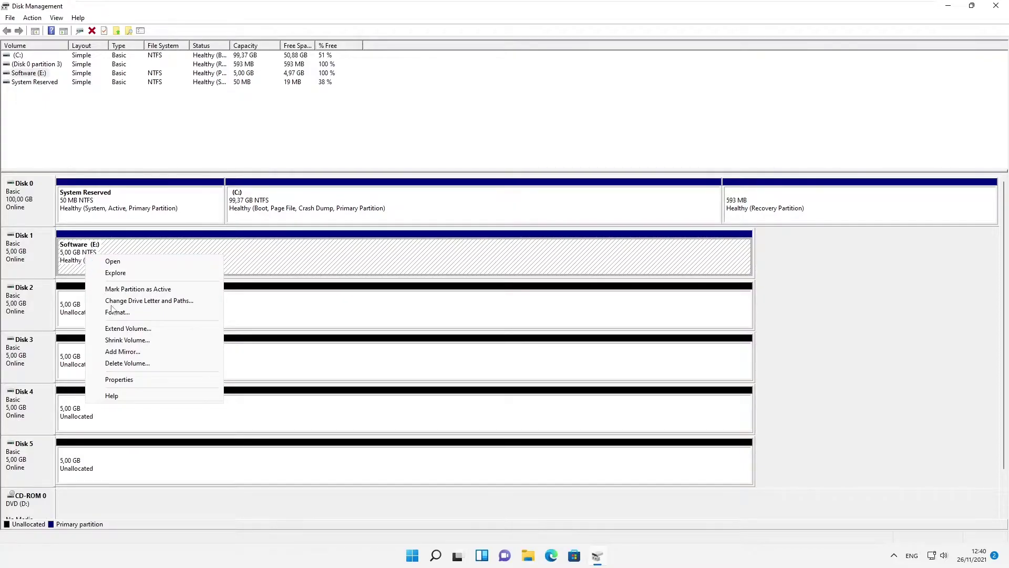
pyautogui.click(128, 330)
pyautogui.click(209, 255)
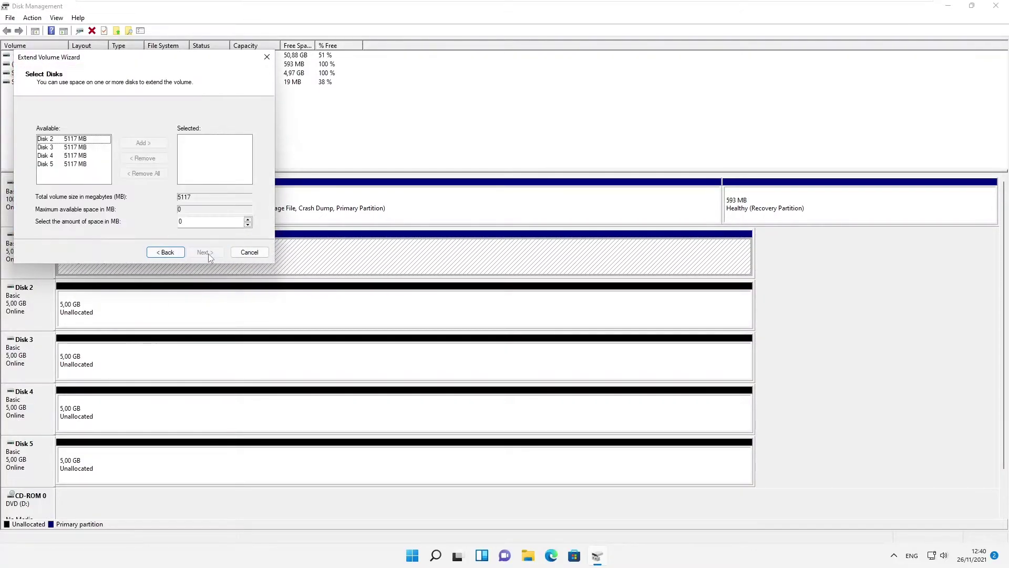
pyautogui.click(68, 139)
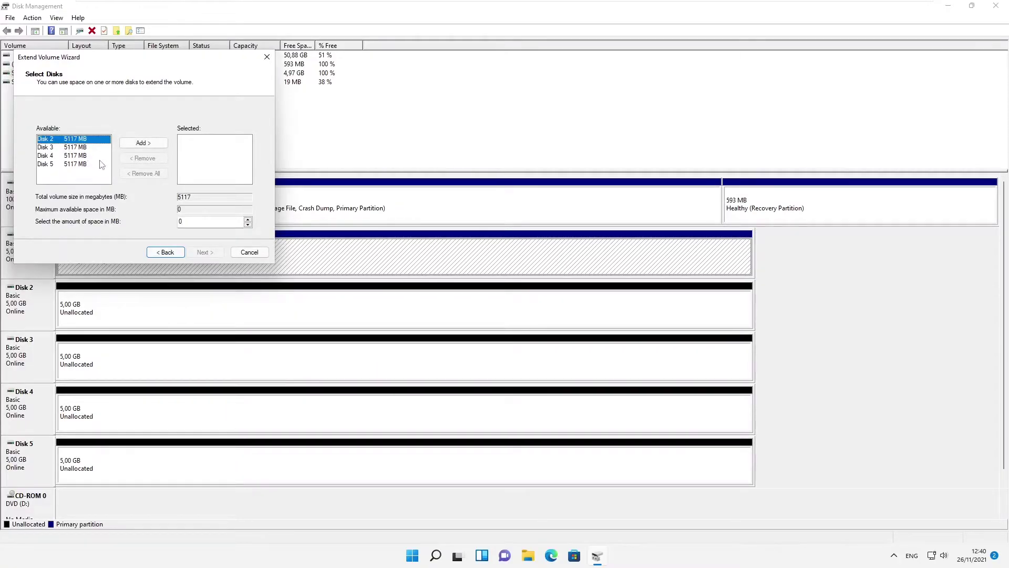
pyautogui.click(143, 145)
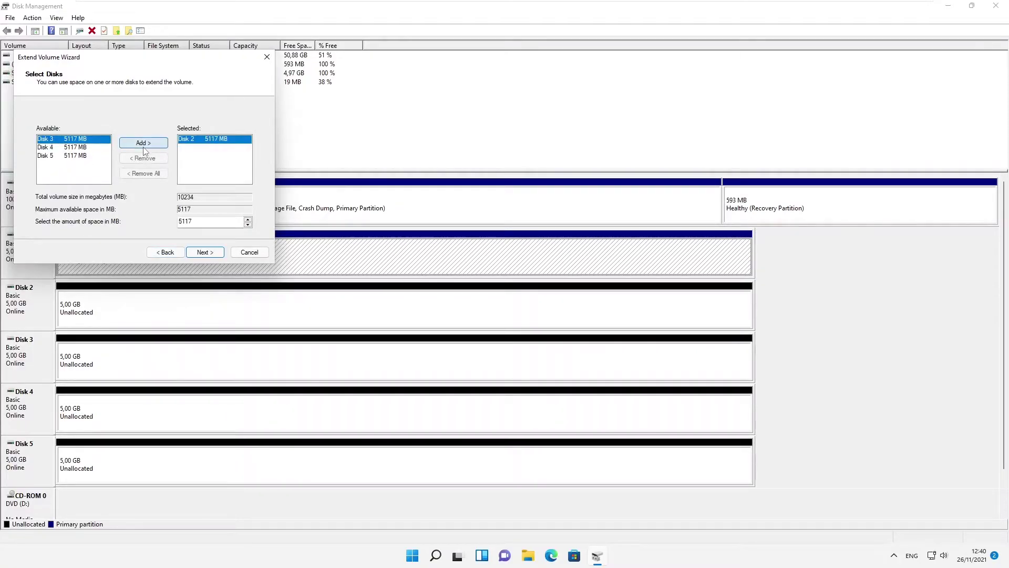
pyautogui.click(208, 255)
pyautogui.click(203, 253)
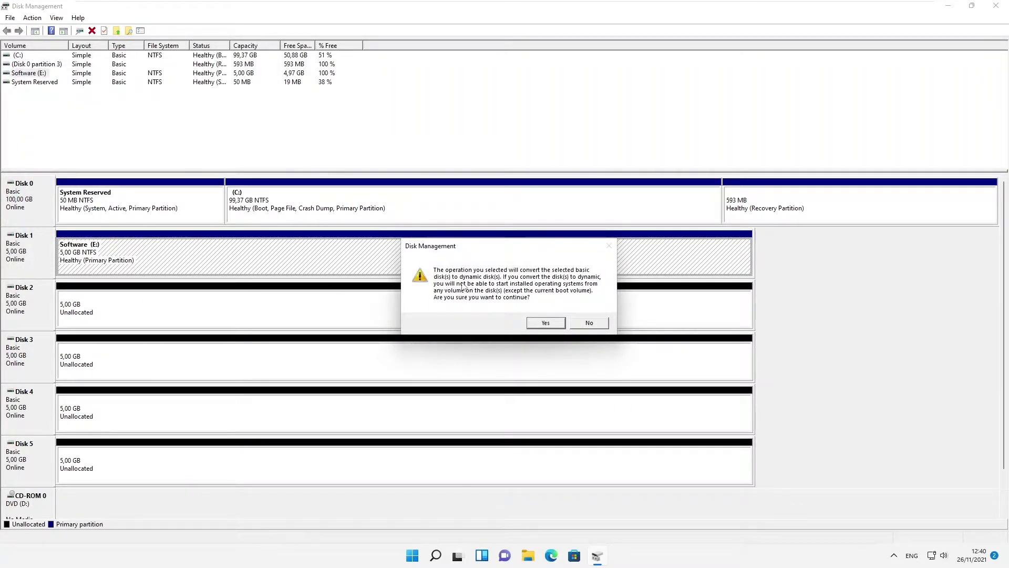
pyautogui.click(545, 322)
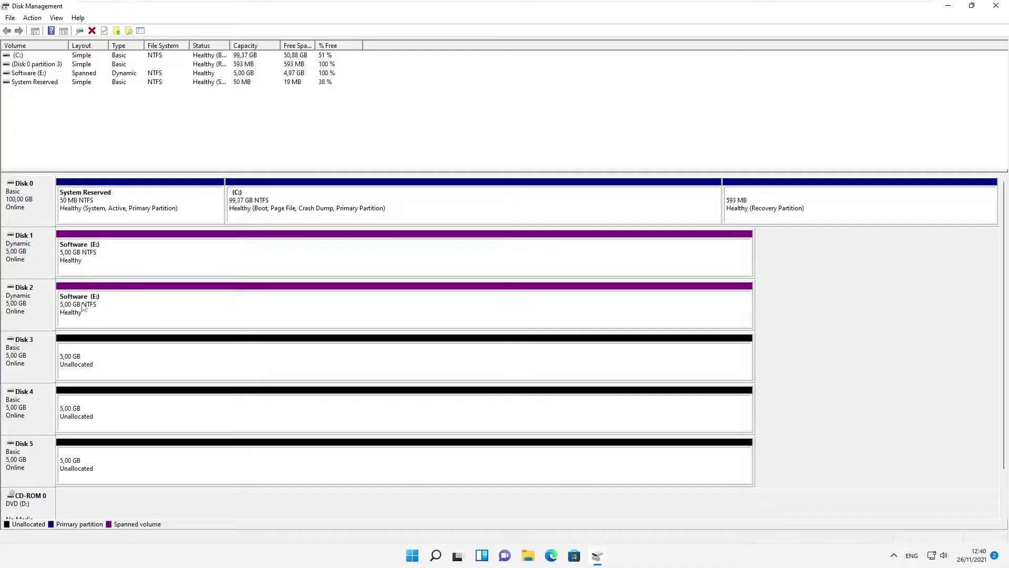
# Check the extended Software (E:) drive's capacity under This PC, and minimize File Explorer
pyautogui.click(528, 555)
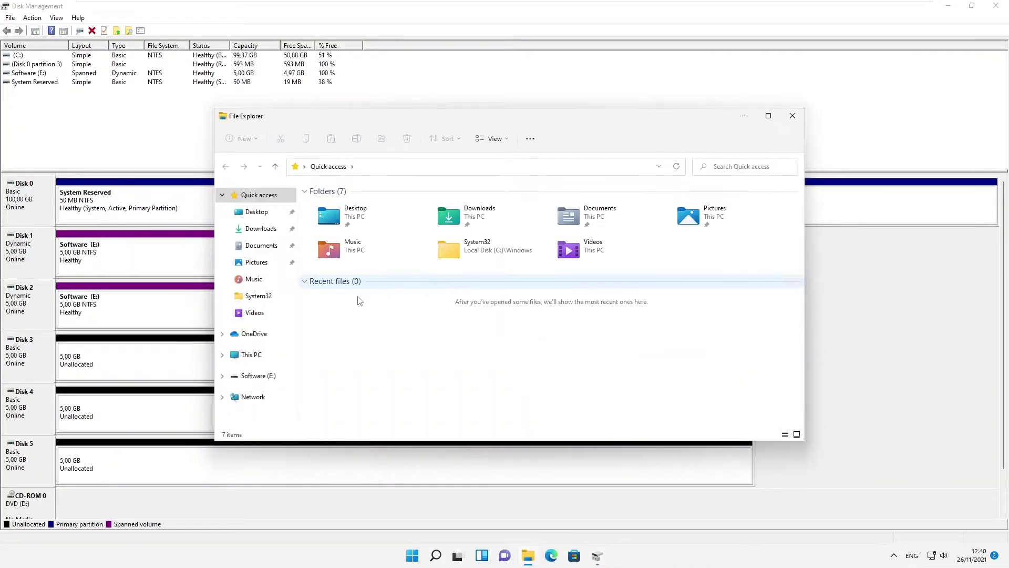
pyautogui.click(260, 360)
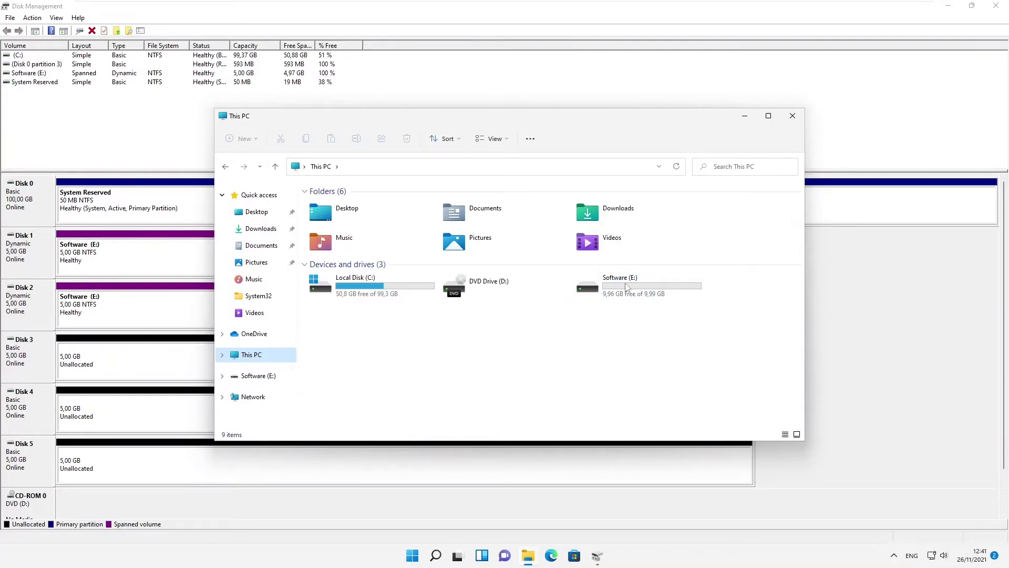
pyautogui.click(745, 117)
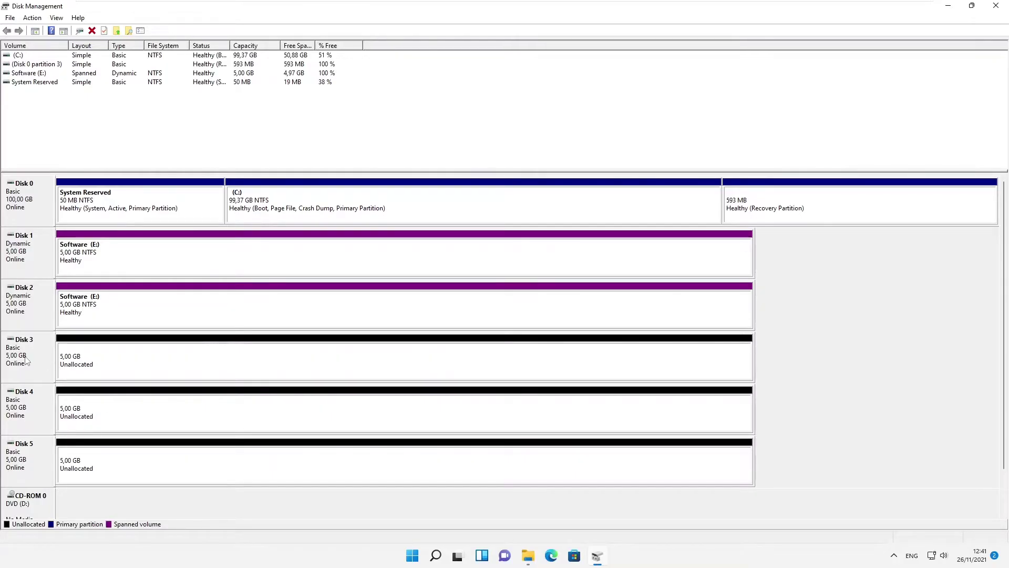
# Start a new mirrored volume on Disk 3's unallocated space and add Disk 4 as its mirror, using 5117 MB
pyautogui.rightClick(78, 359)
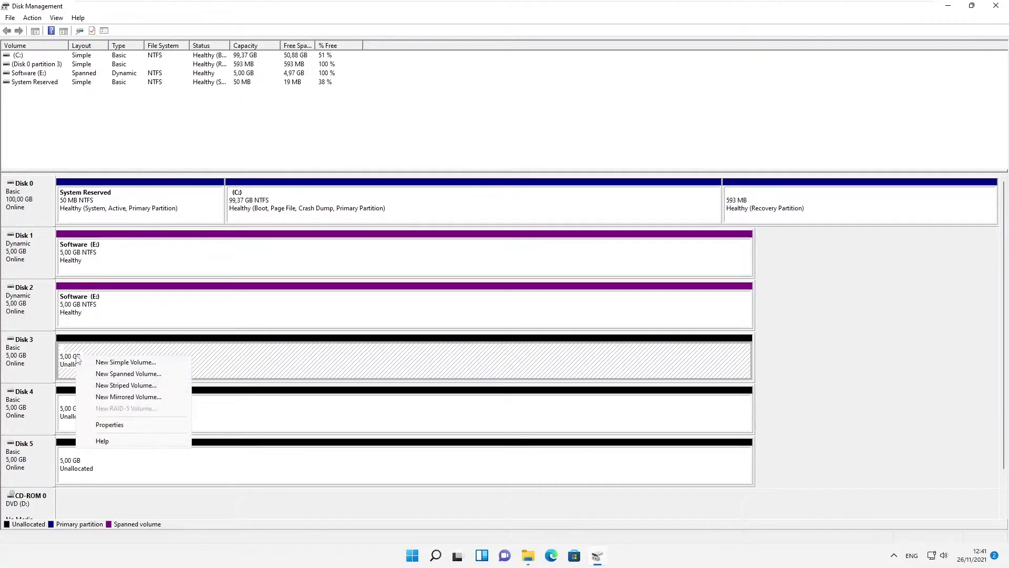
pyautogui.click(120, 398)
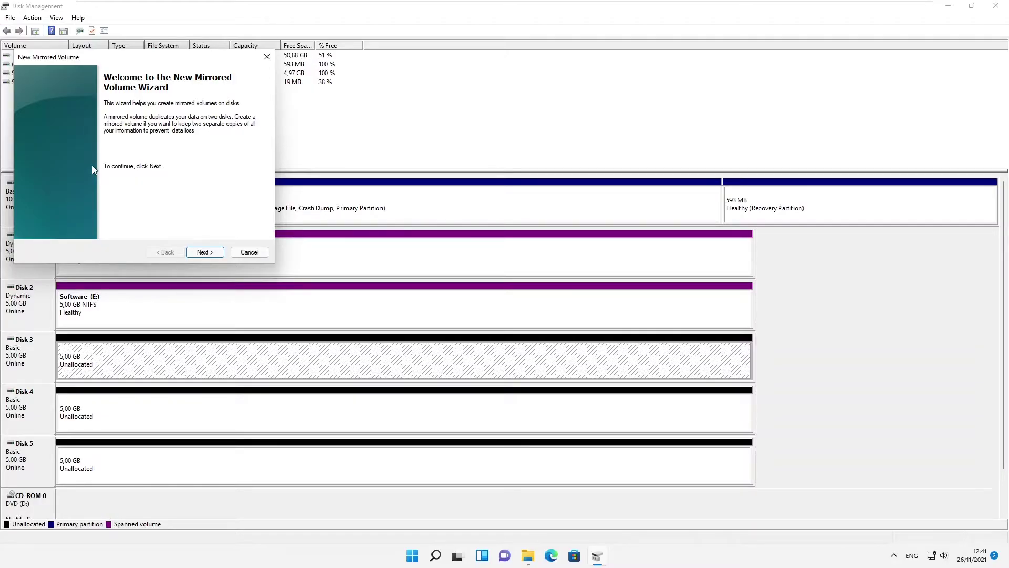
pyautogui.click(205, 254)
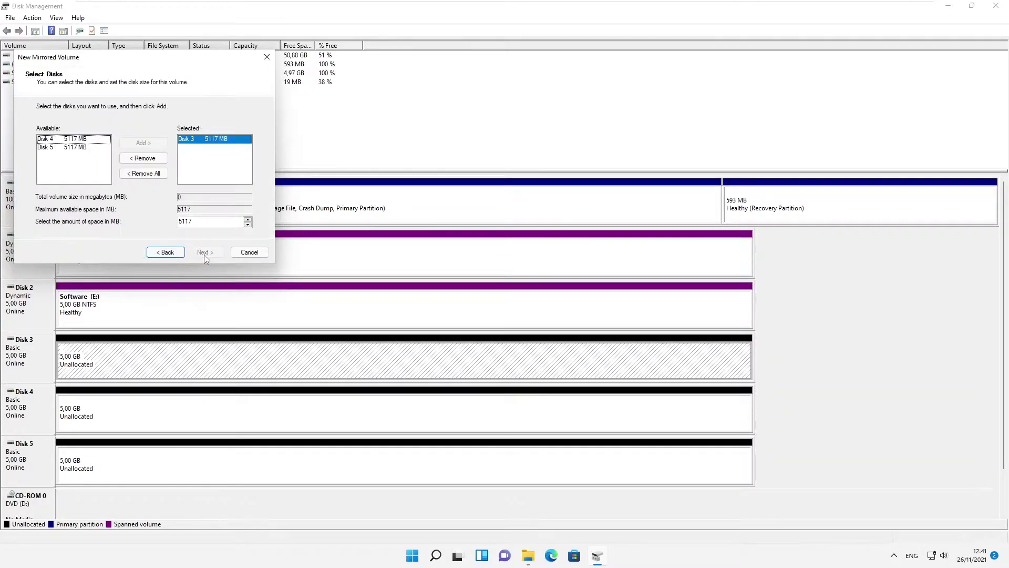
pyautogui.click(67, 139)
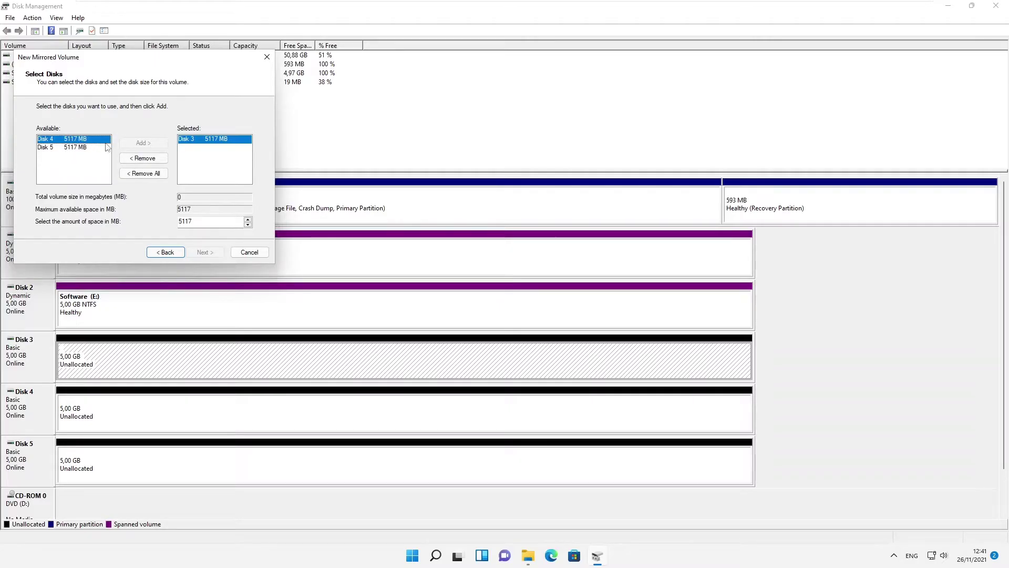
pyautogui.click(143, 142)
pyautogui.click(205, 252)
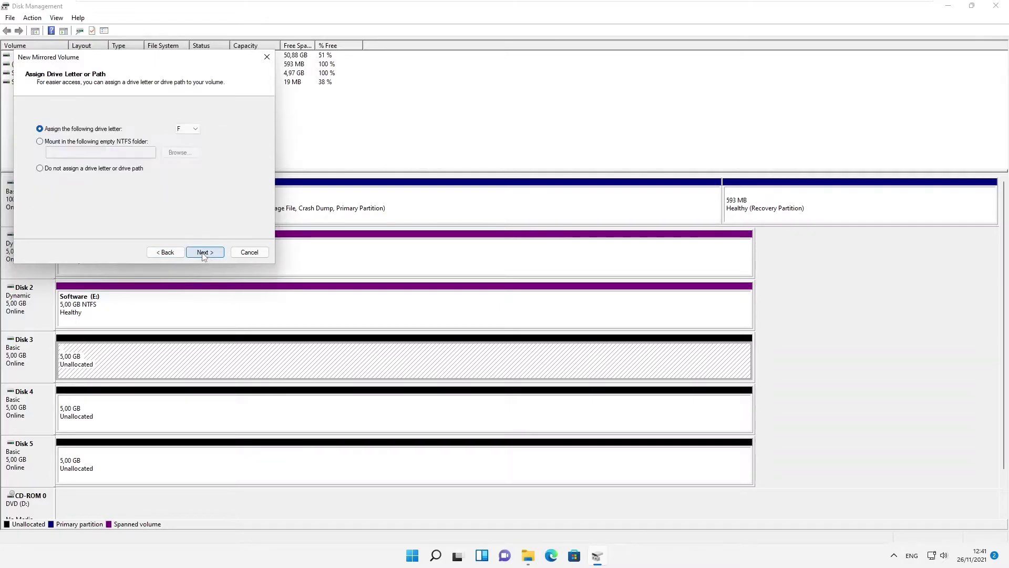
# Keep drive letter F, label the mirrored volume Data's with NTFS and quick format, and create it, accepting the conversion to dynamic disks
pyautogui.click(205, 252)
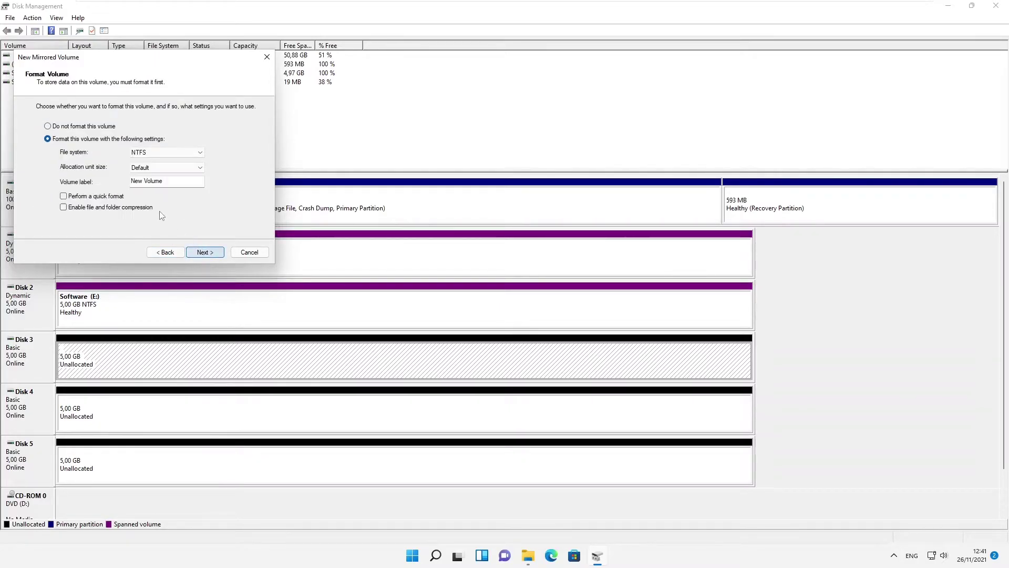
pyautogui.write("Data's")
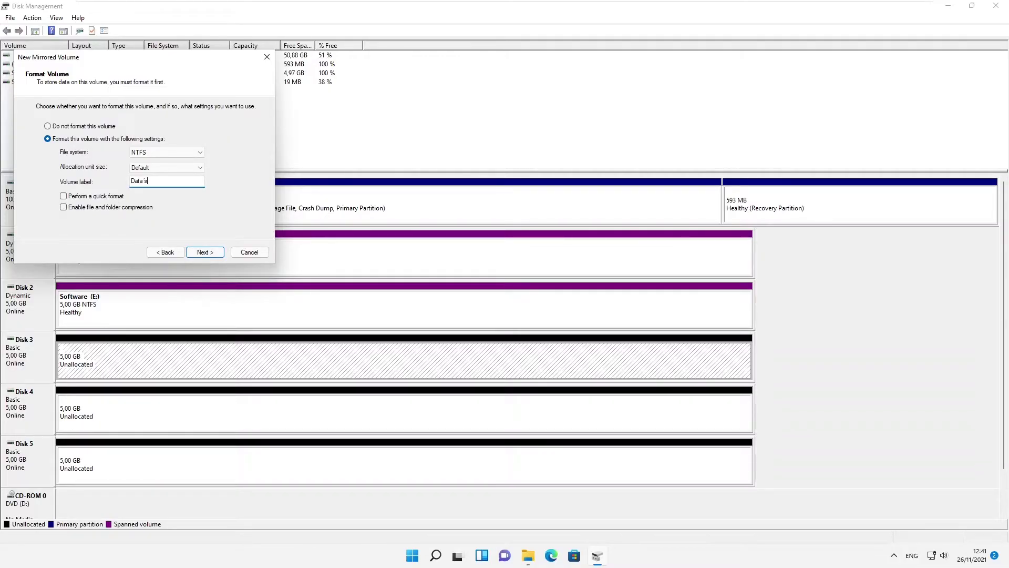
pyautogui.click(96, 198)
pyautogui.click(207, 253)
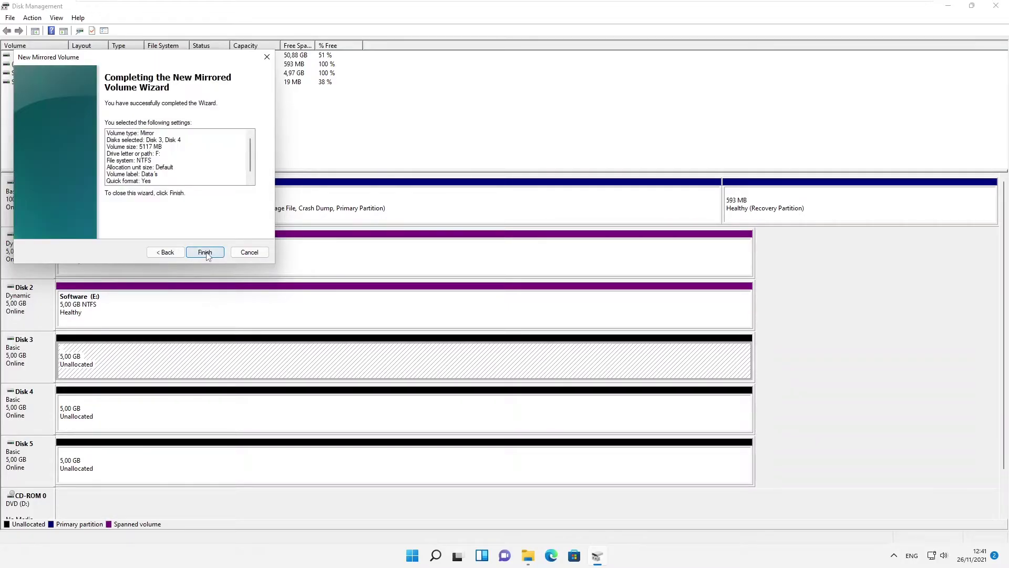
pyautogui.click(205, 255)
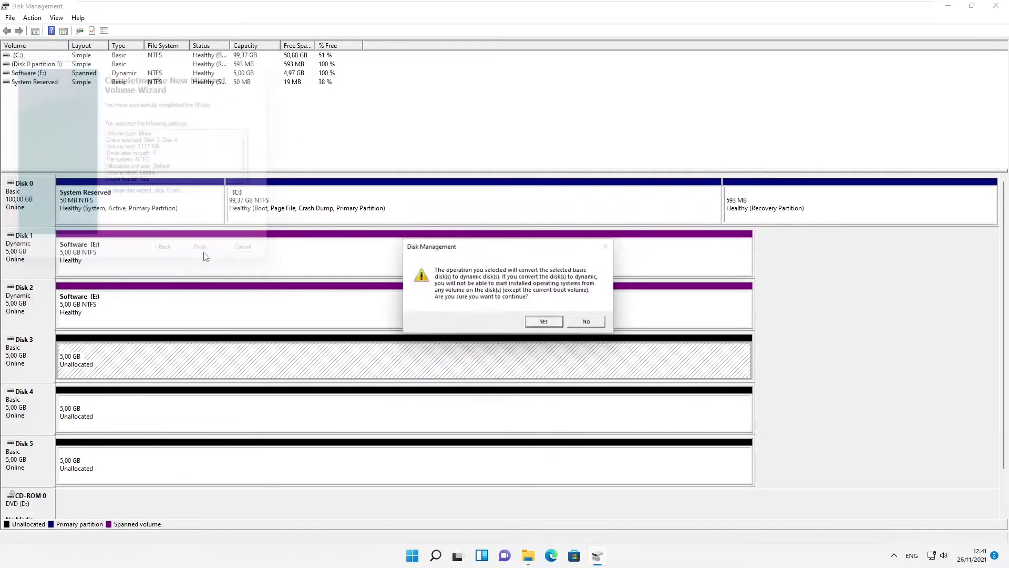
pyautogui.click(545, 323)
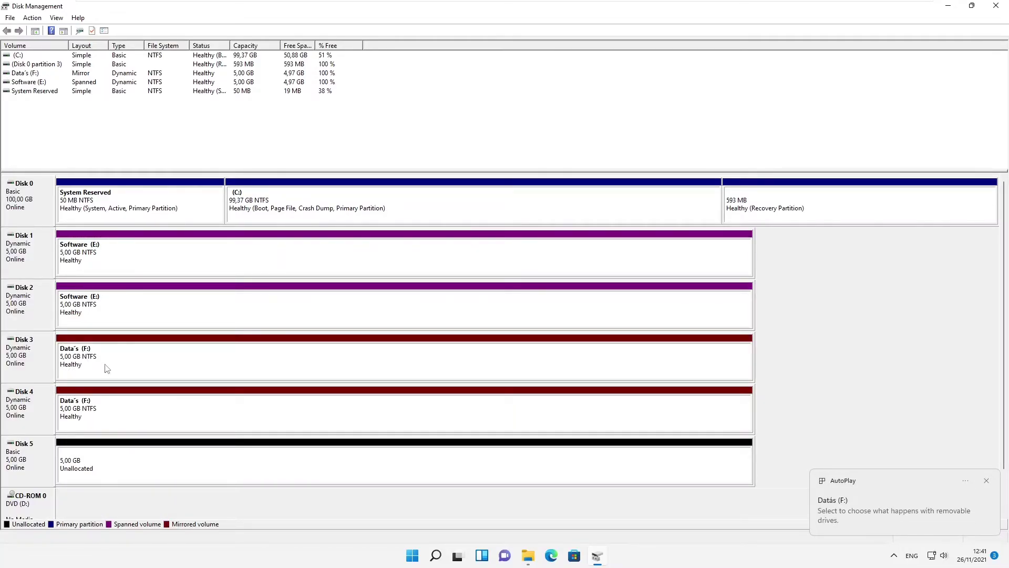
# Check the Data's (F:) drive's capacity under This PC in File Explorer, and inspect Disk 3 and Disk 4 in Disk Management
pyautogui.click(528, 556)
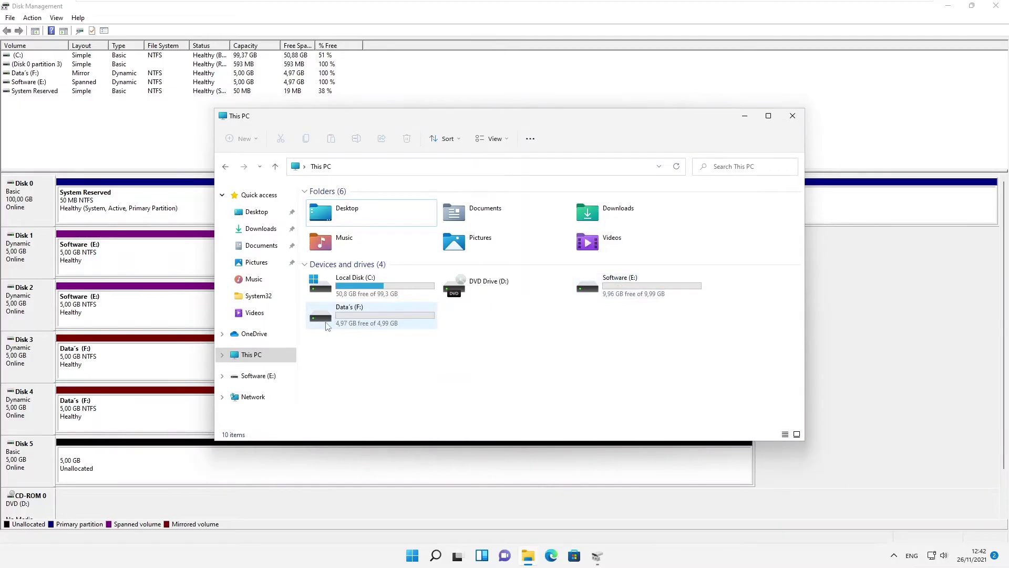
pyautogui.click(83, 368)
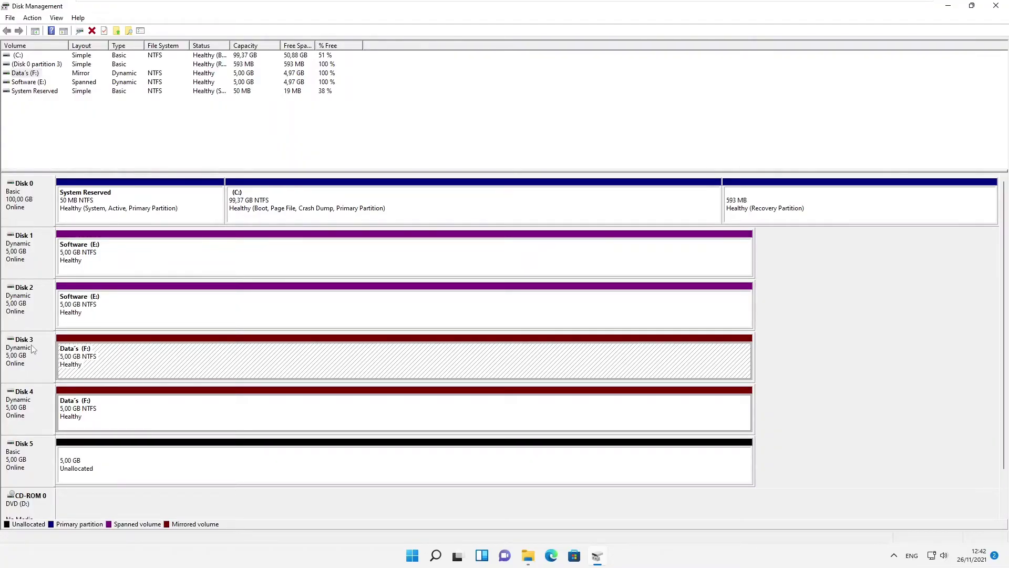
pyautogui.click(34, 407)
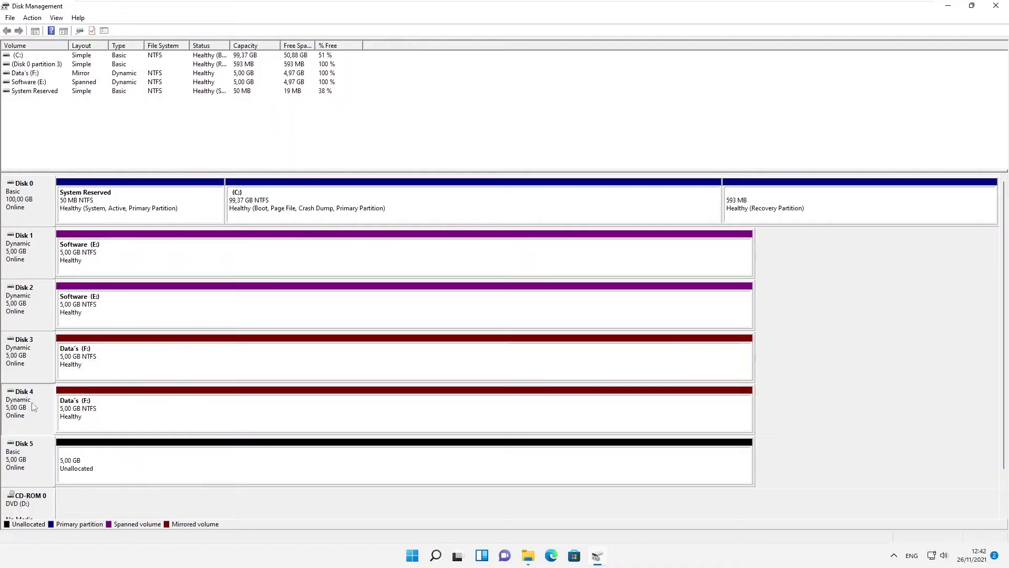
pyautogui.click(37, 357)
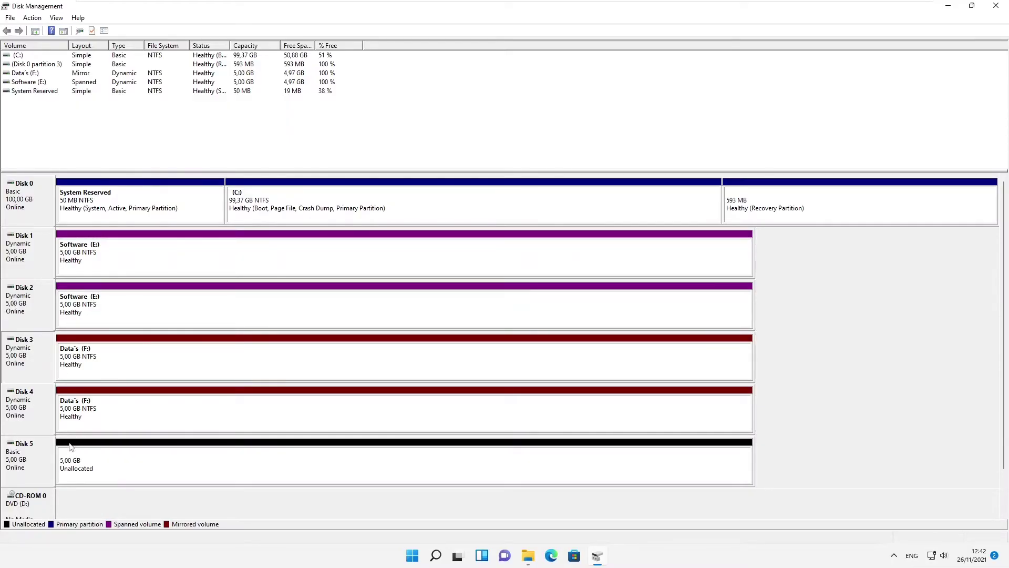
pyautogui.click(28, 414)
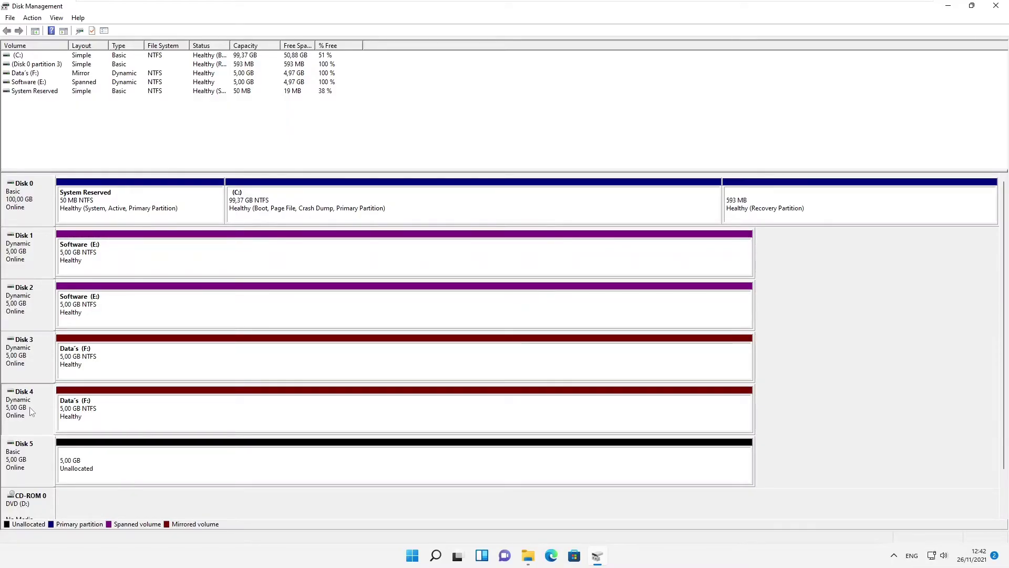
pyautogui.click(22, 362)
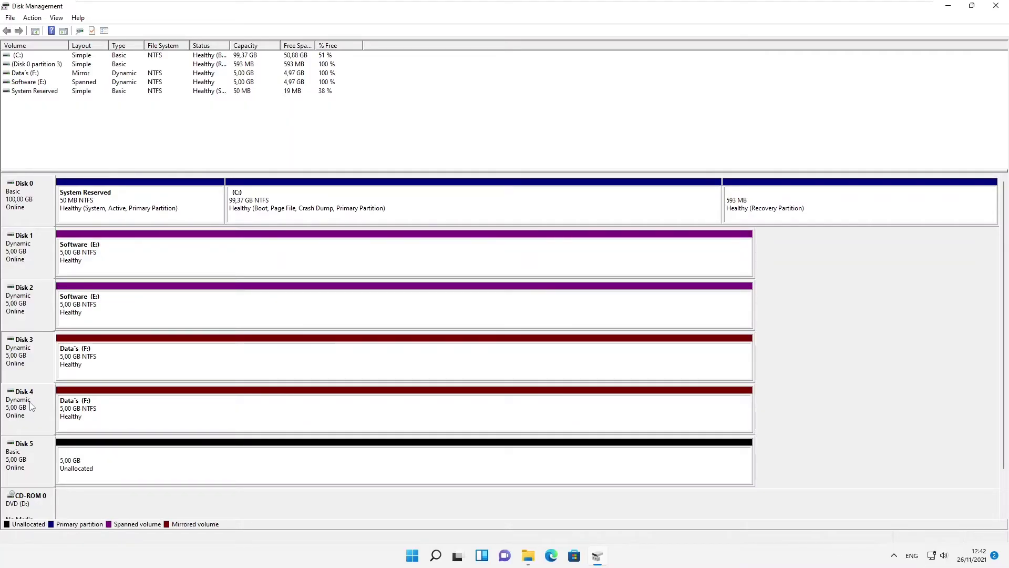
# Examine the volume operations offered for Data's (F:), Disk 5's unallocated space and the C: partition
pyautogui.rightClick(89, 363)
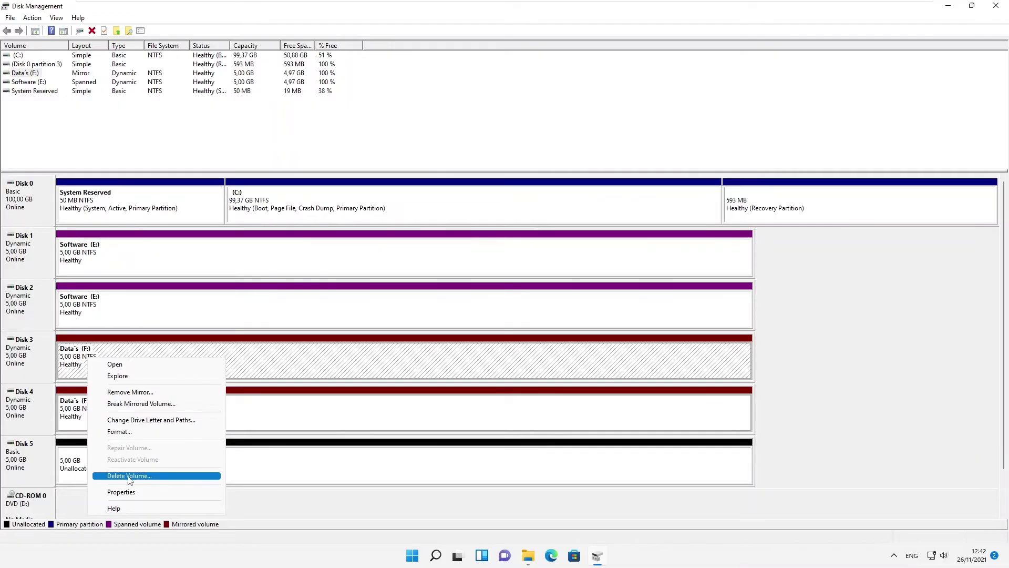
pyautogui.rightClick(262, 472)
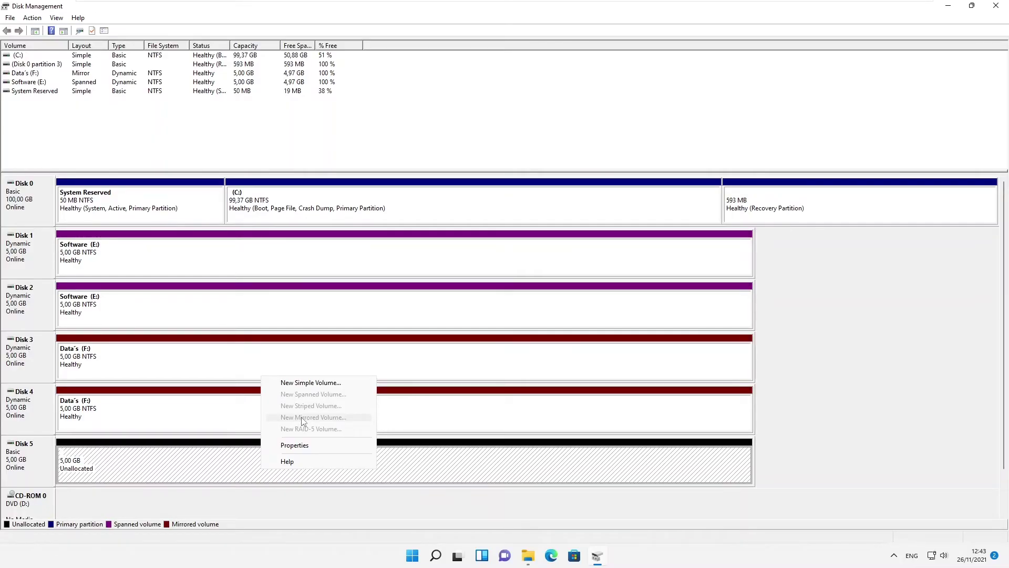
pyautogui.click(442, 209)
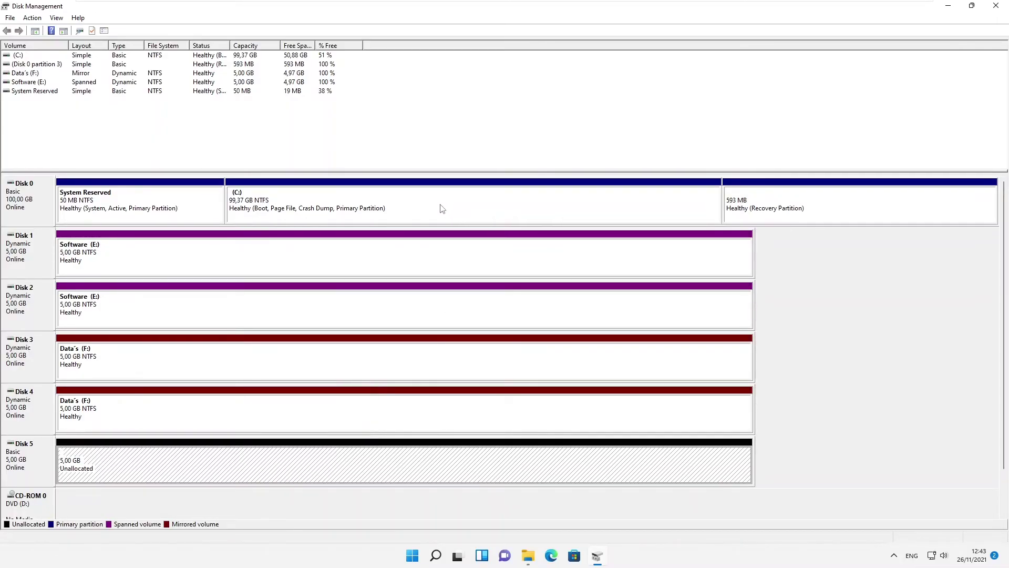
pyautogui.rightClick(437, 204)
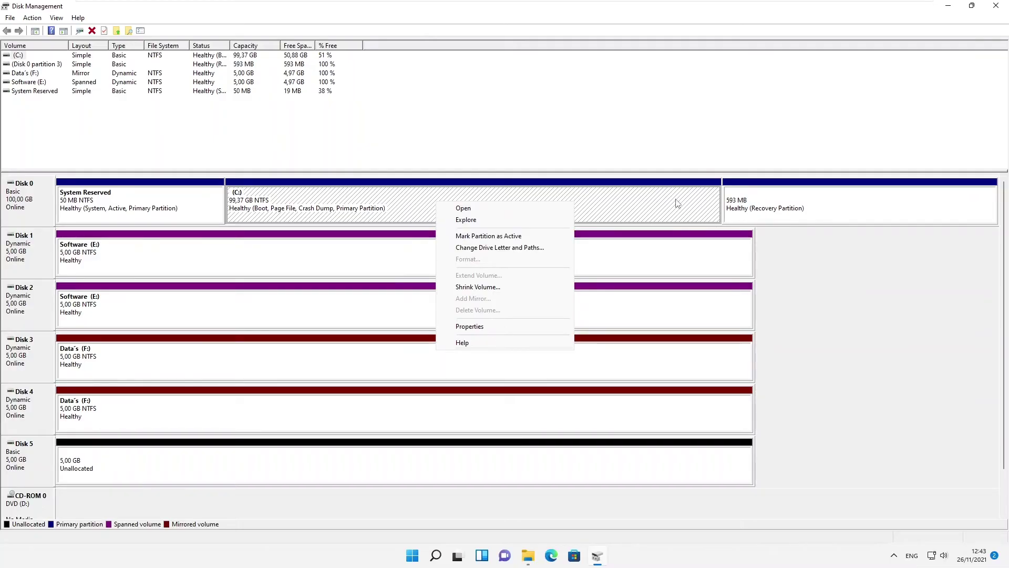
pyautogui.click(746, 192)
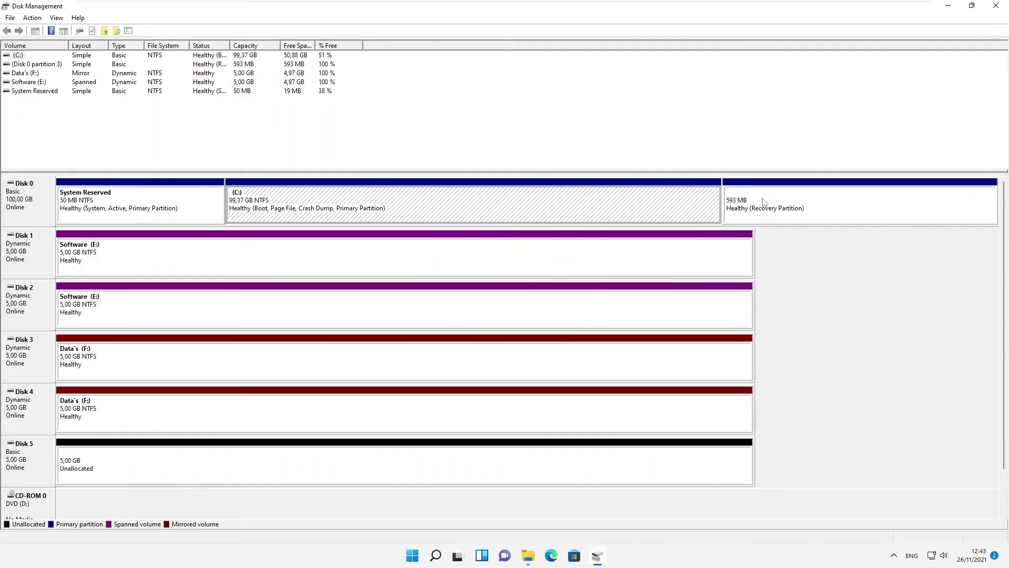
pyautogui.click(788, 201)
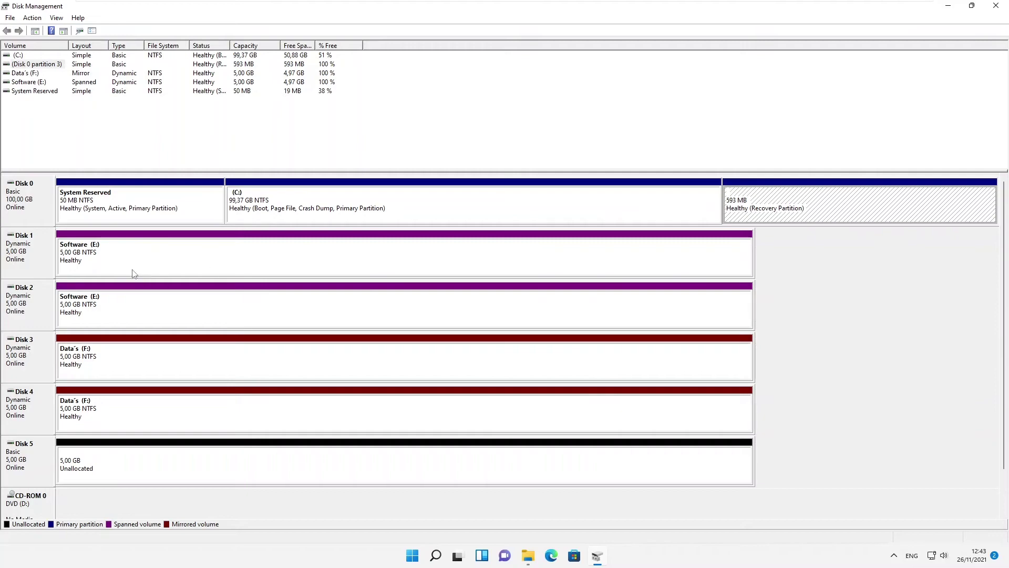
# Delete the spanned Software (E:) volume from Disks 1 and 2, and check the remaining drives under This PC
pyautogui.rightClick(107, 262)
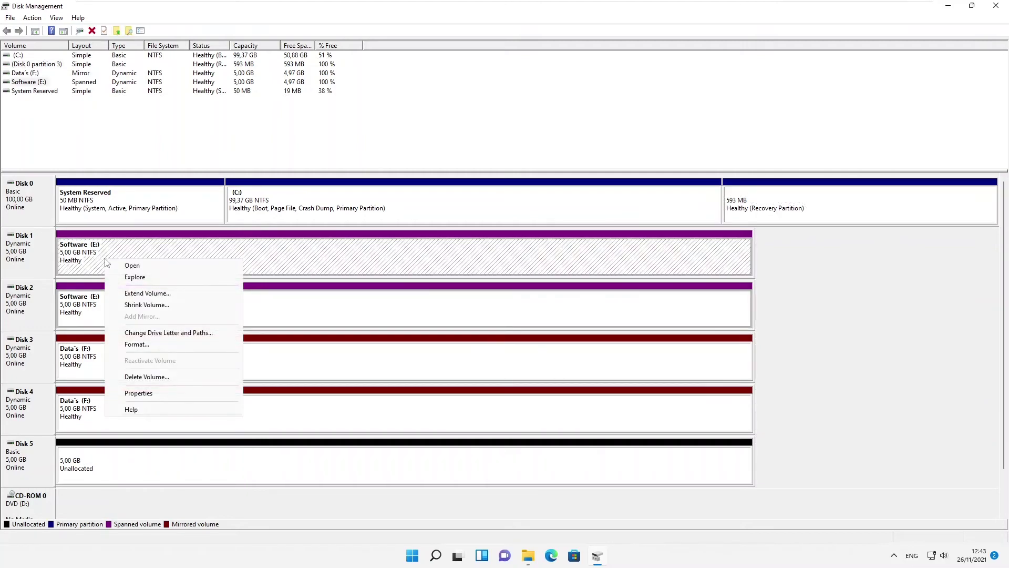
pyautogui.click(144, 376)
pyautogui.click(546, 314)
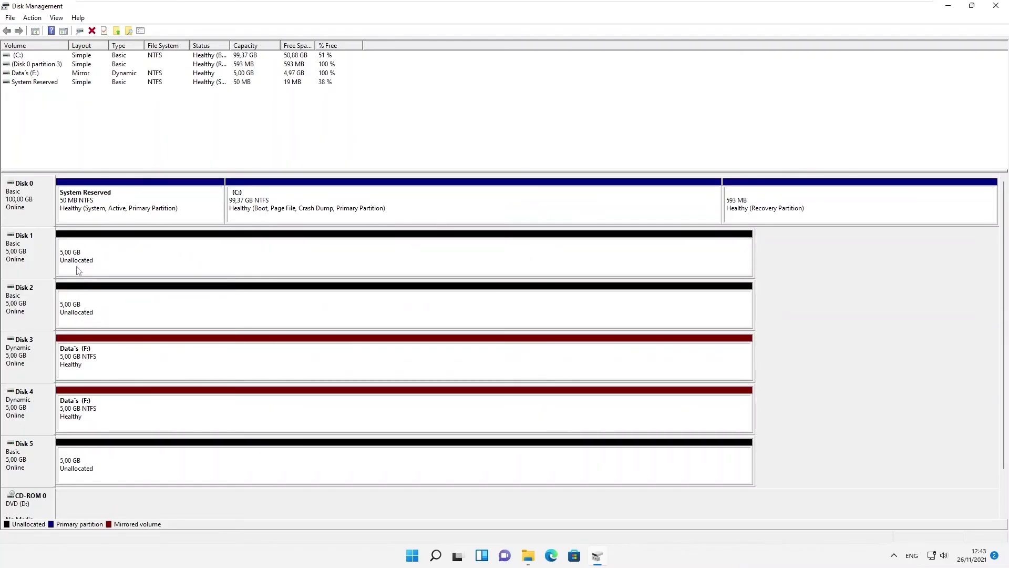
pyautogui.click(528, 555)
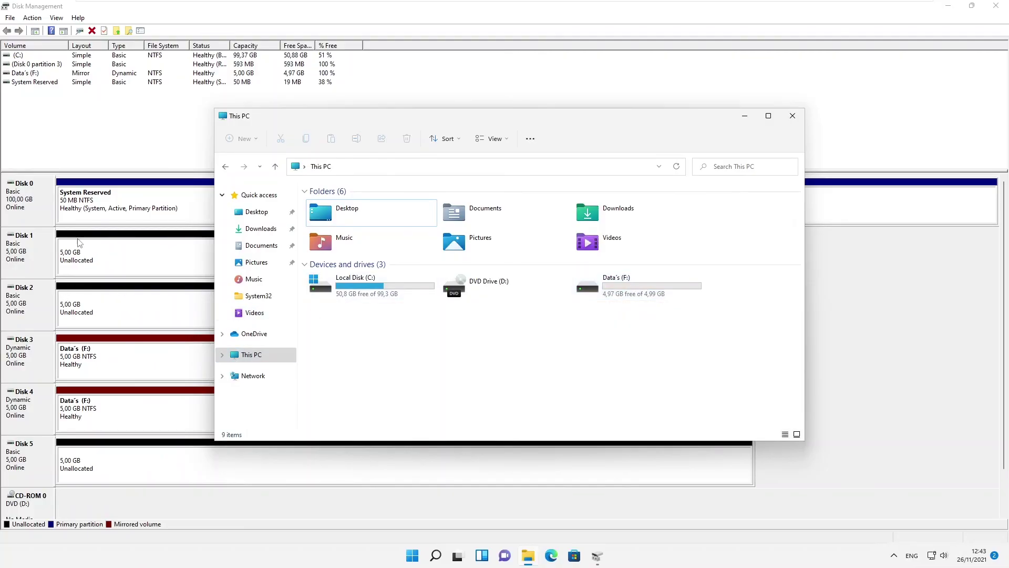
pyautogui.click(71, 266)
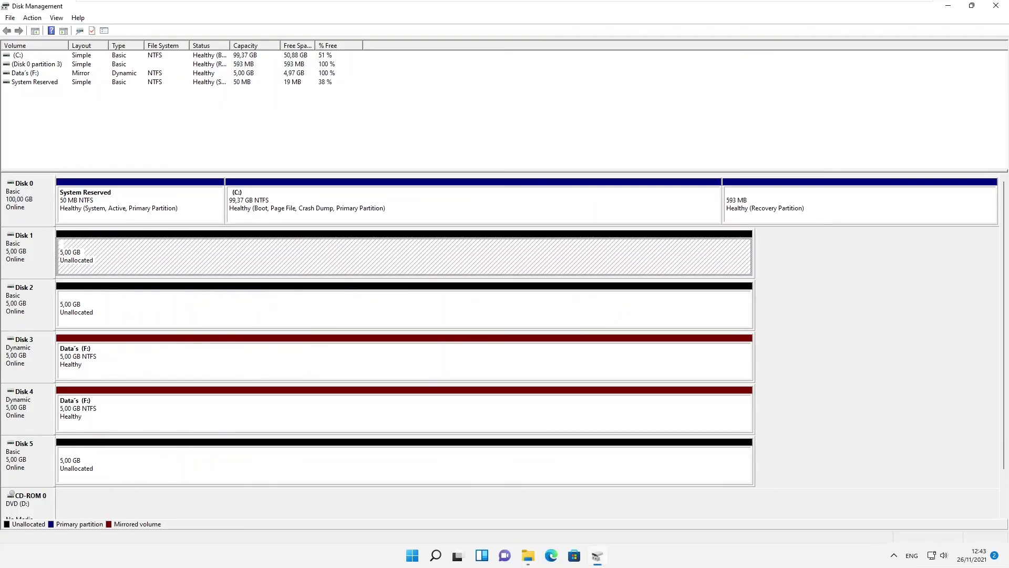